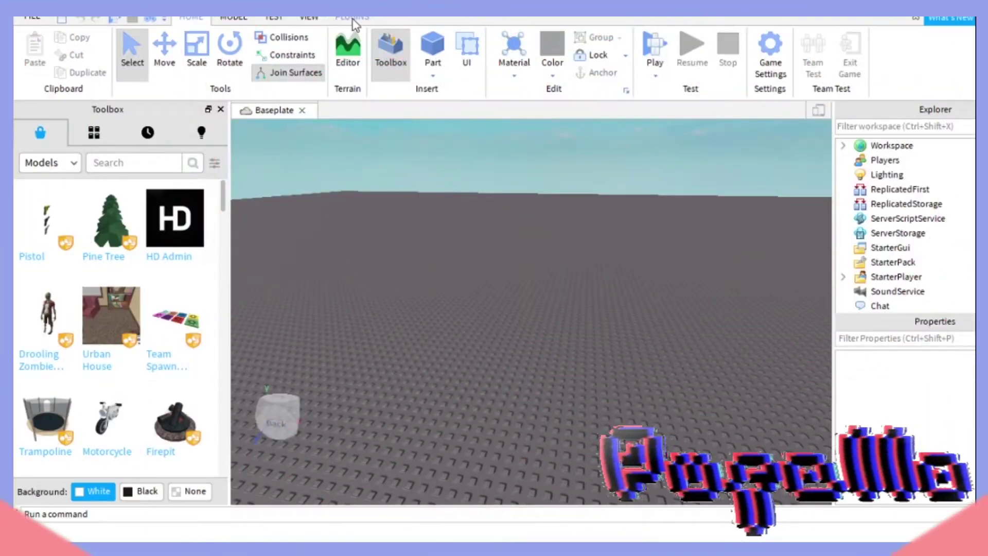
Step: Spawn the user's avatar as R6 with Load Character, then search the Toolbox for 'school hallway'
left_click(353, 20)
left_click(139, 51)
left_click_drag(415, 375, 465, 377)
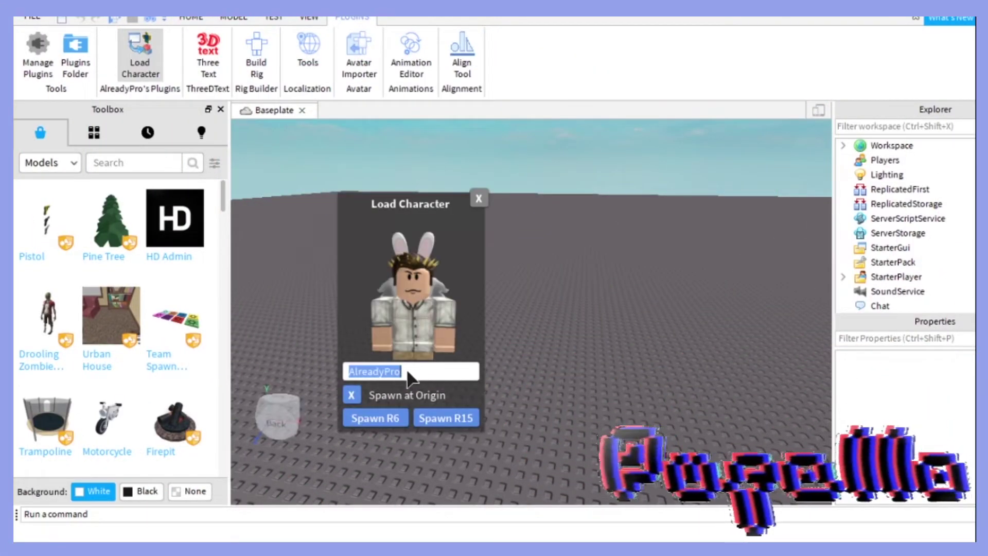
type("asicupcakesj")
left_click(362, 372)
key("BackSpace")
type("h")
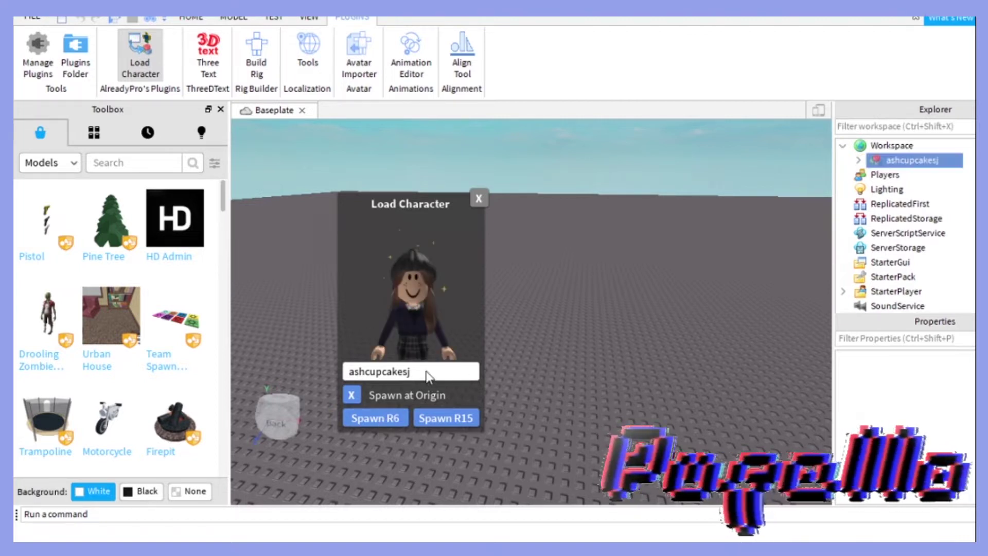
type("taloox")
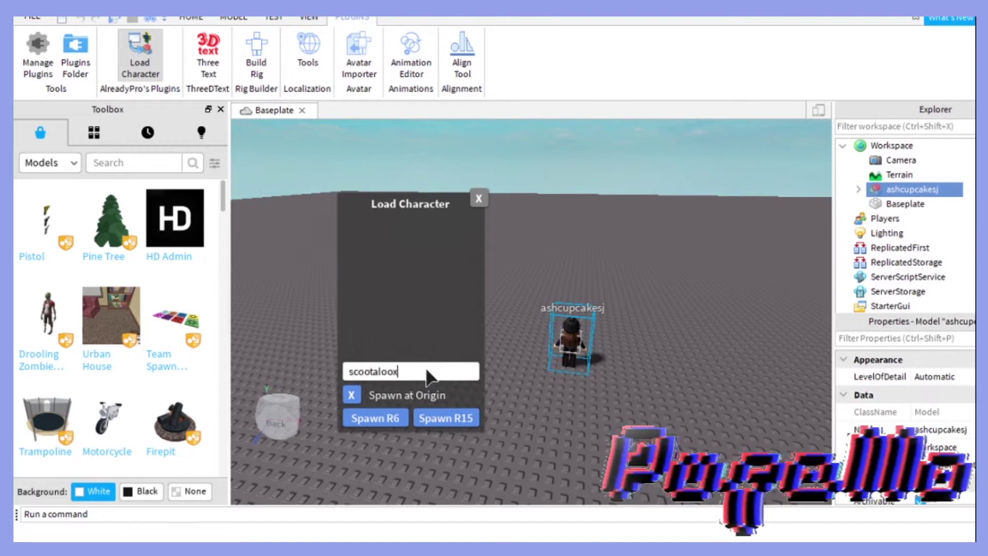
type("tinytin")
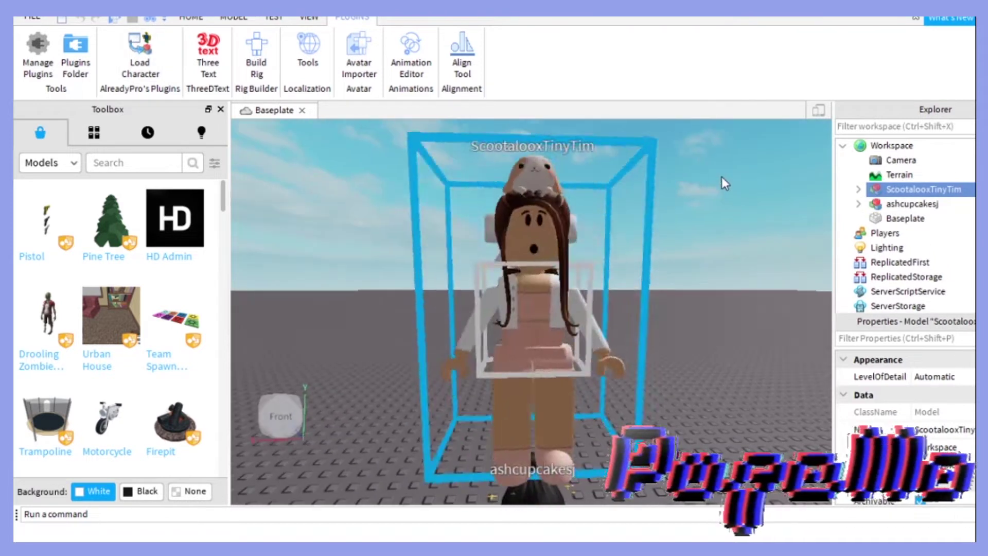
type("l hallway")
key("Return")
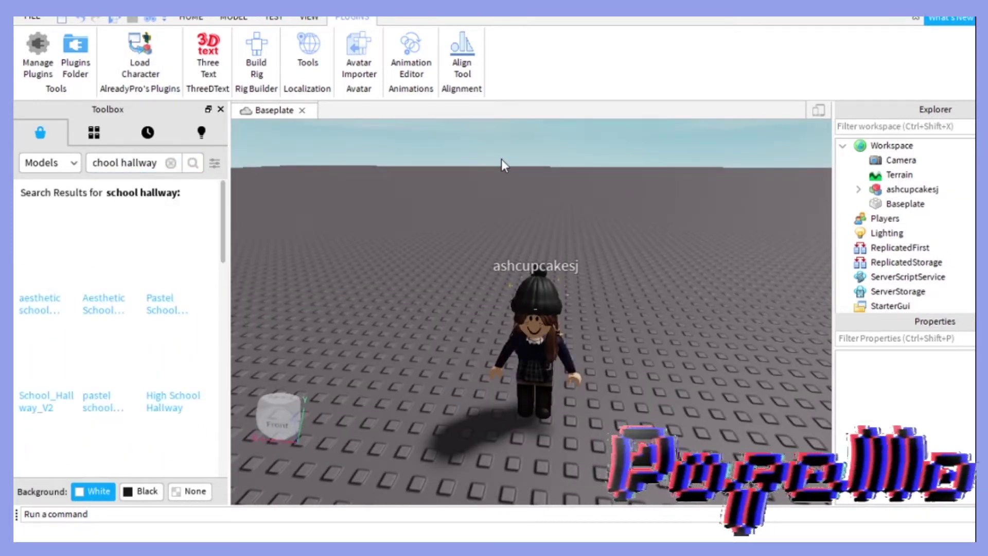
Step: Insert the aesthetic school hallway model and frame it in the view
left_click(31, 277)
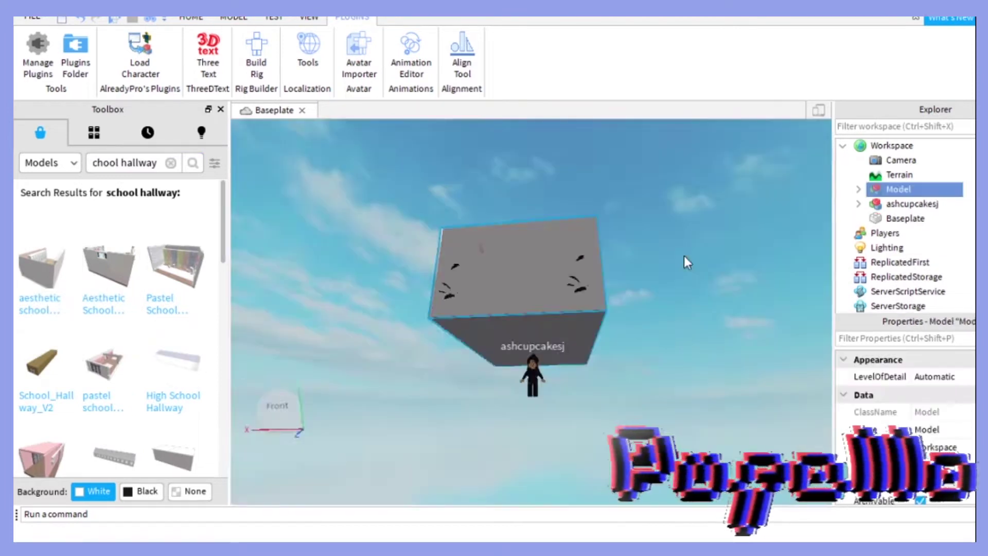
key("f")
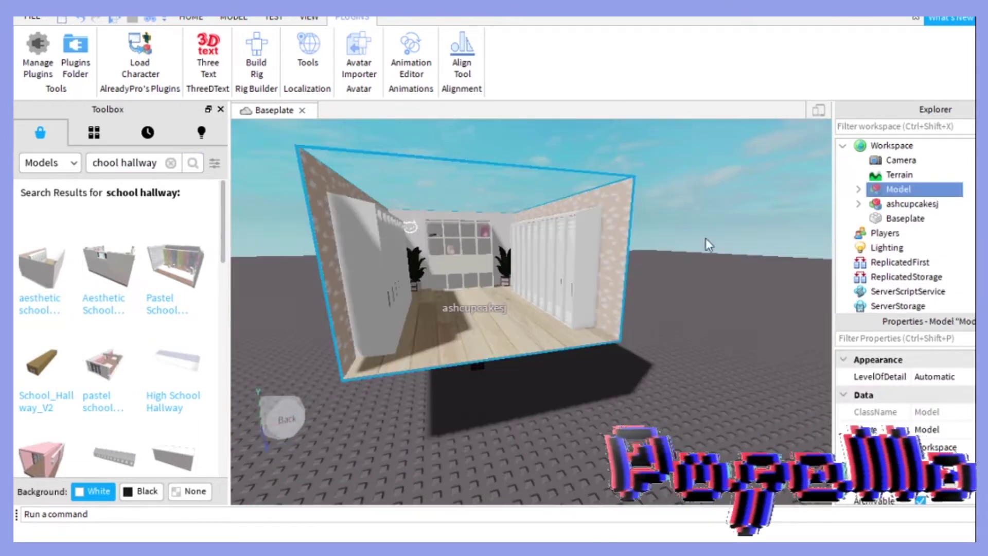
key("ctrl+2")
Step: Insert the spiral notebook model and move it onto the floor beside the avatar
left_click(170, 164)
type("notebook")
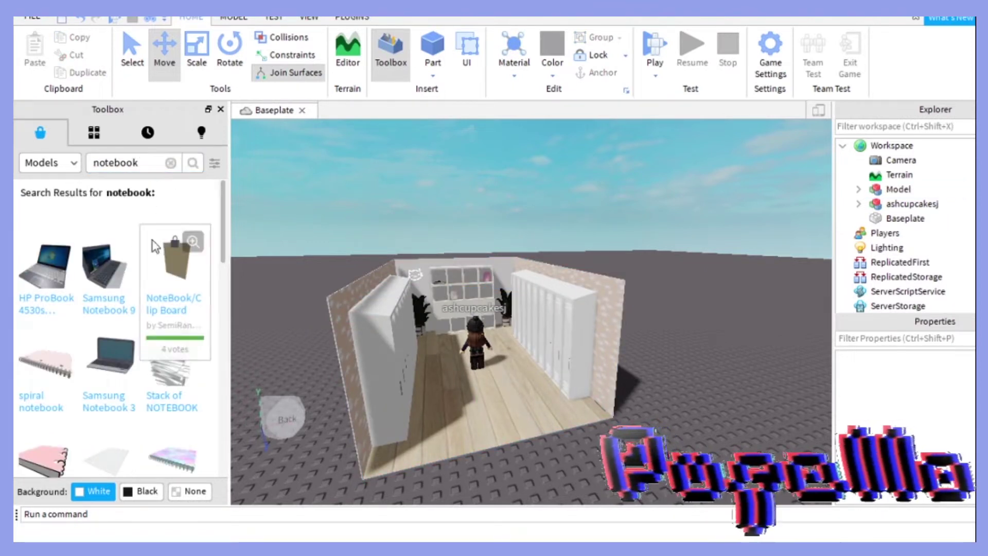
left_click(46, 368)
scroll(408, 288, "down", 5)
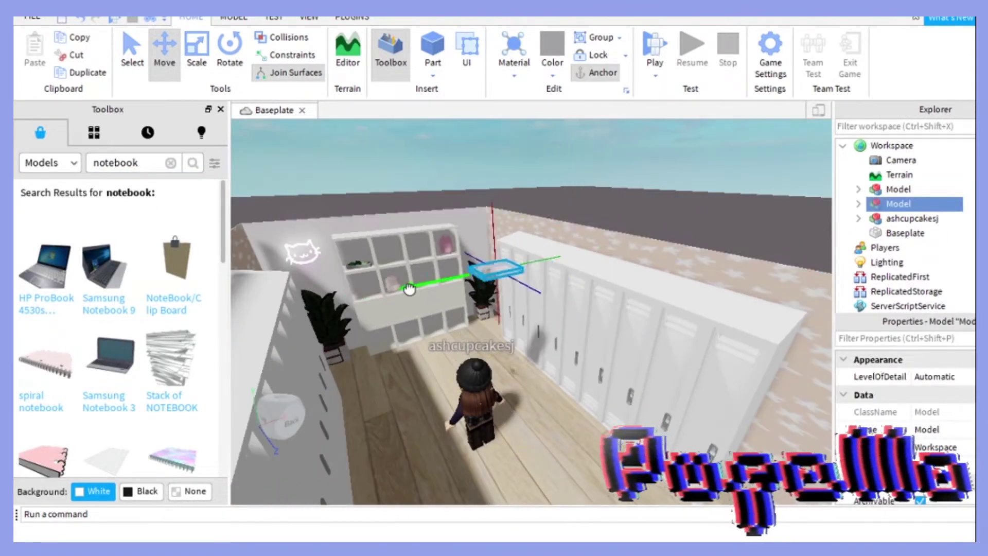
left_click_drag(409, 288, 505, 436)
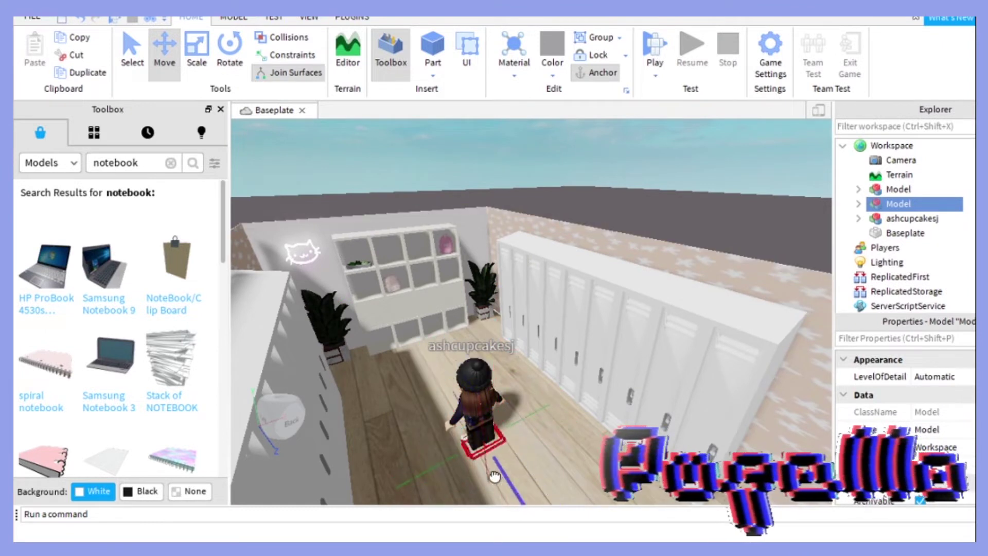
left_click(882, 191)
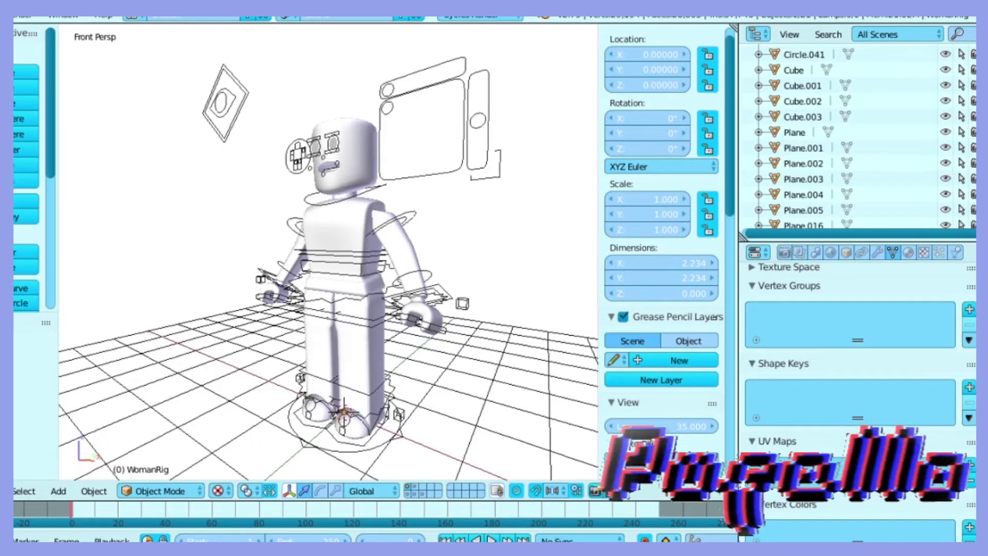
Step: Fly around the rig, then select the eyes rig and its lower eyelid bone in Pose Mode
key("shift+f")
key("w")
key("s")
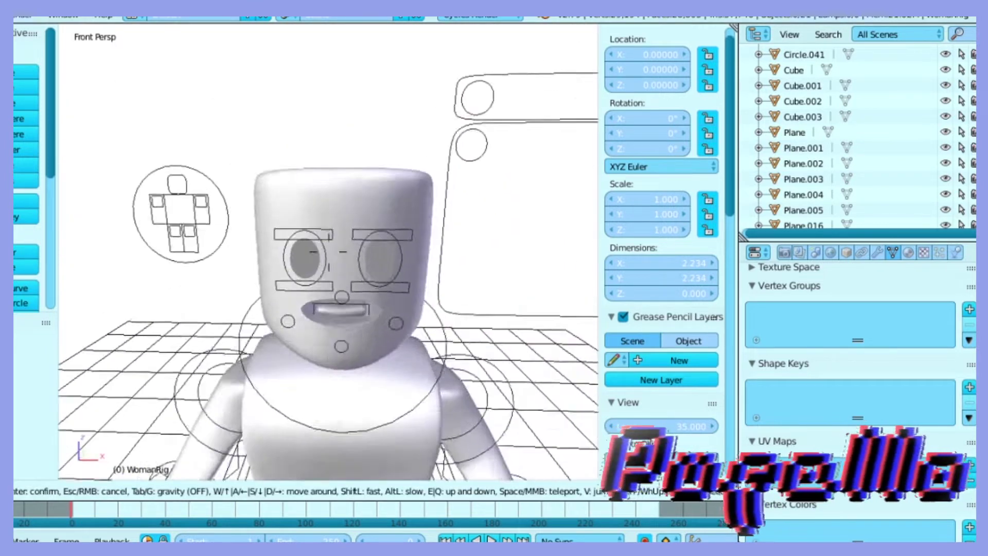
left_click(300, 239)
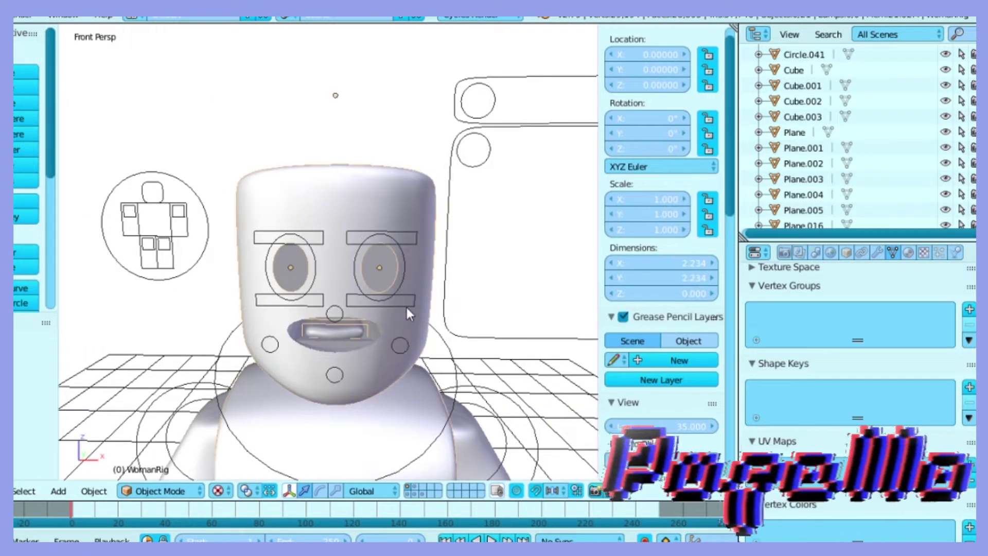
right_click(406, 304)
key("ctrl+Tab")
key("shift+f")
key("w")
left_click(144, 495)
Step: Return to Object Mode, select the head mesh and show its material nodes
key("ctrl+Tab")
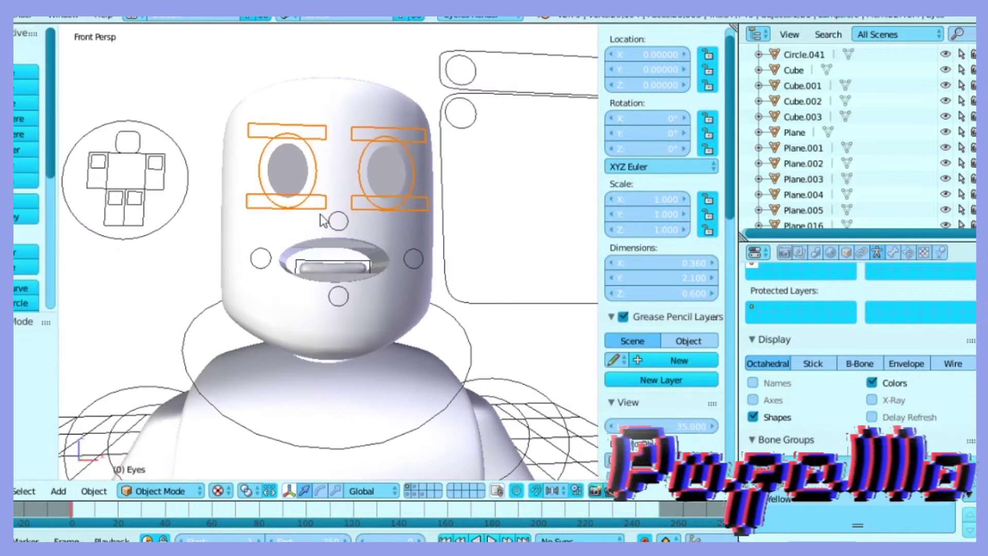
right_click(257, 77)
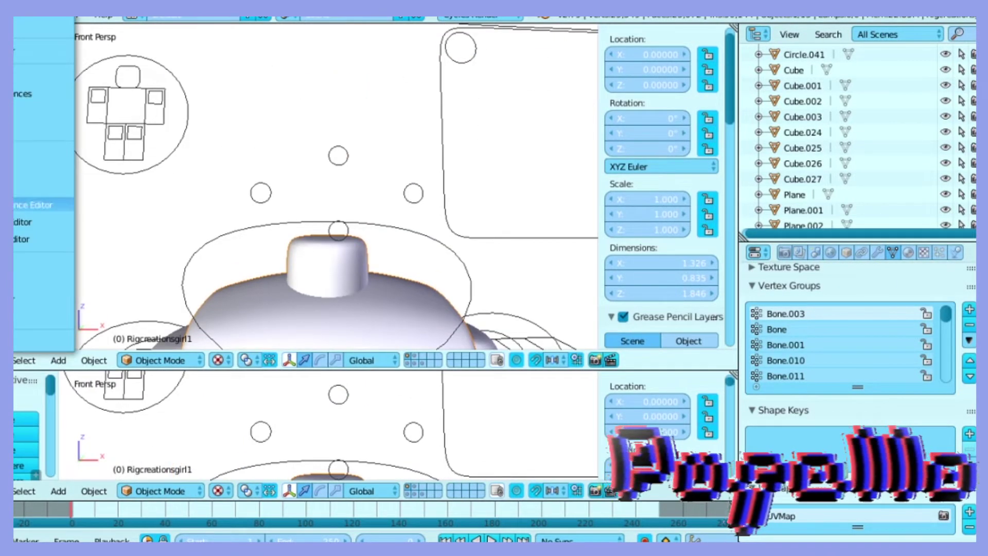
key("shift+F3")
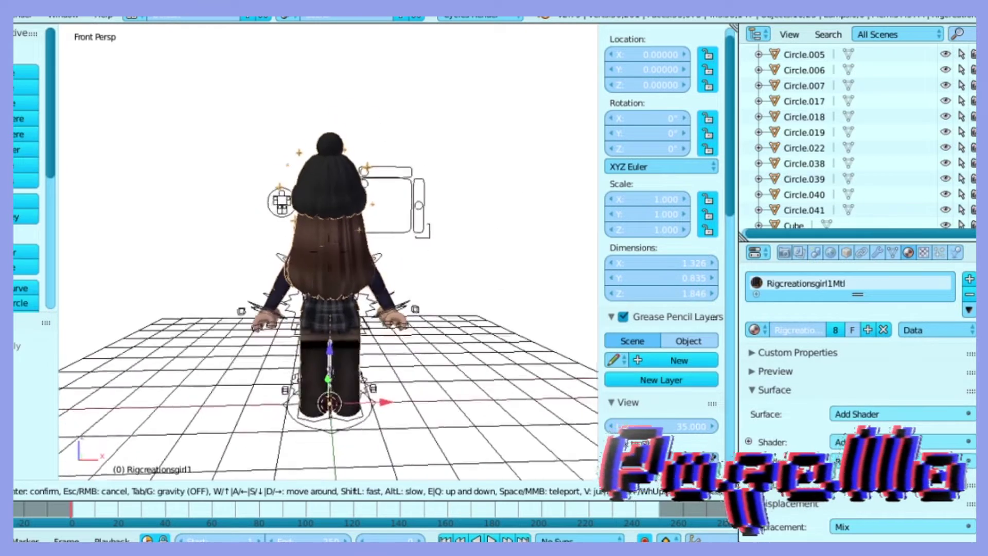
Step: Reset the head's origin, move it onto the body, then import the hallway model
left_click(320, 490)
right_click(152, 214)
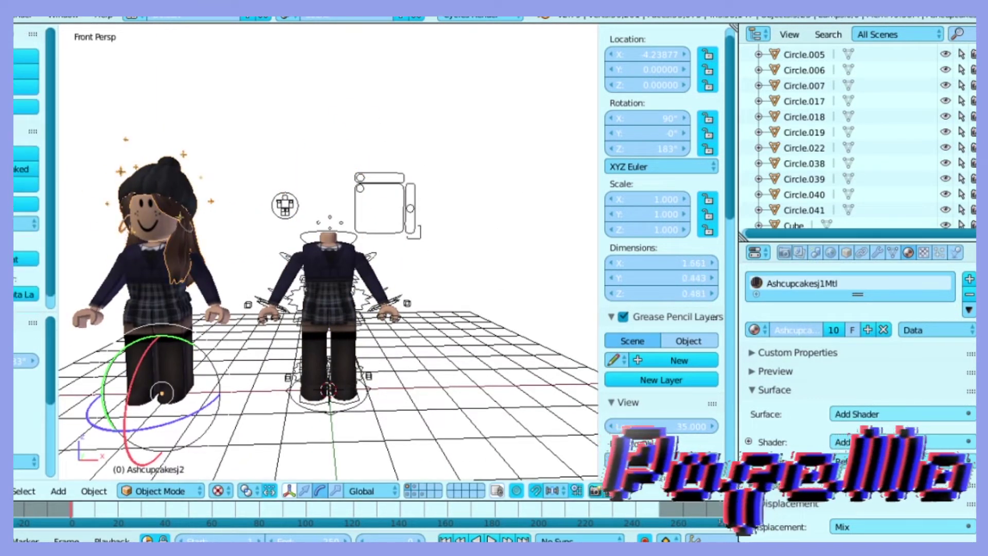
key("shift+ctrl+alt+c")
left_click(46, 257)
key("g")
left_click(386, 209)
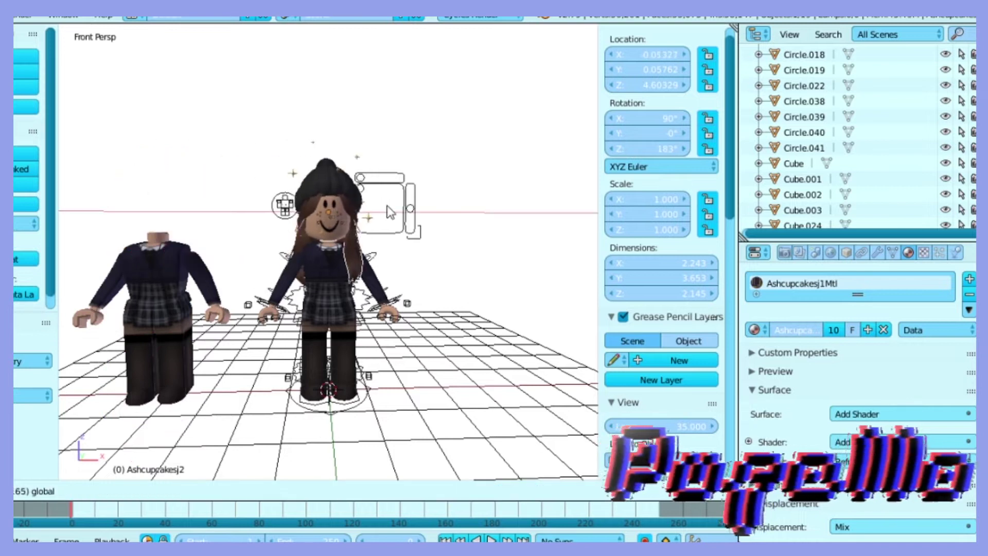
left_click(15, 14)
mouse_move(39, 310)
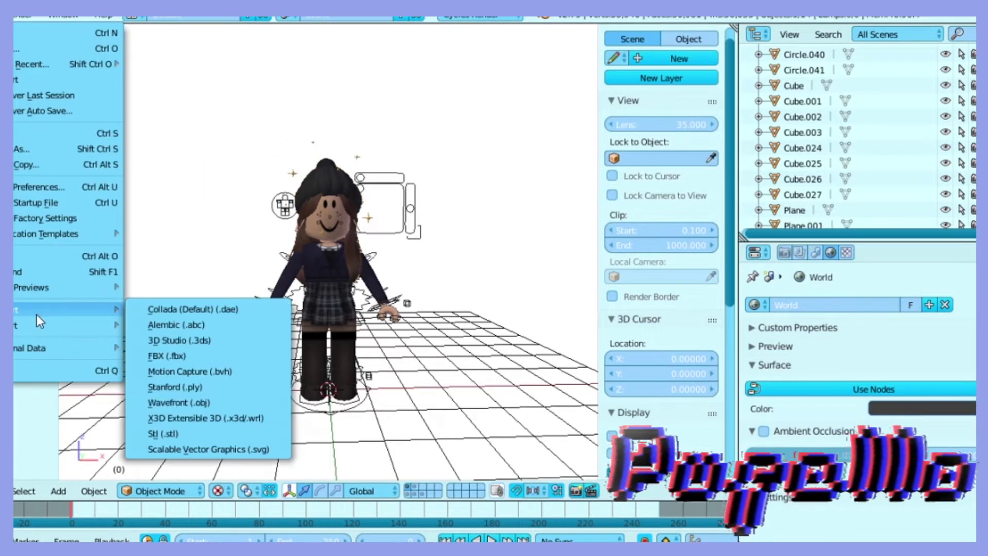
left_click(206, 402)
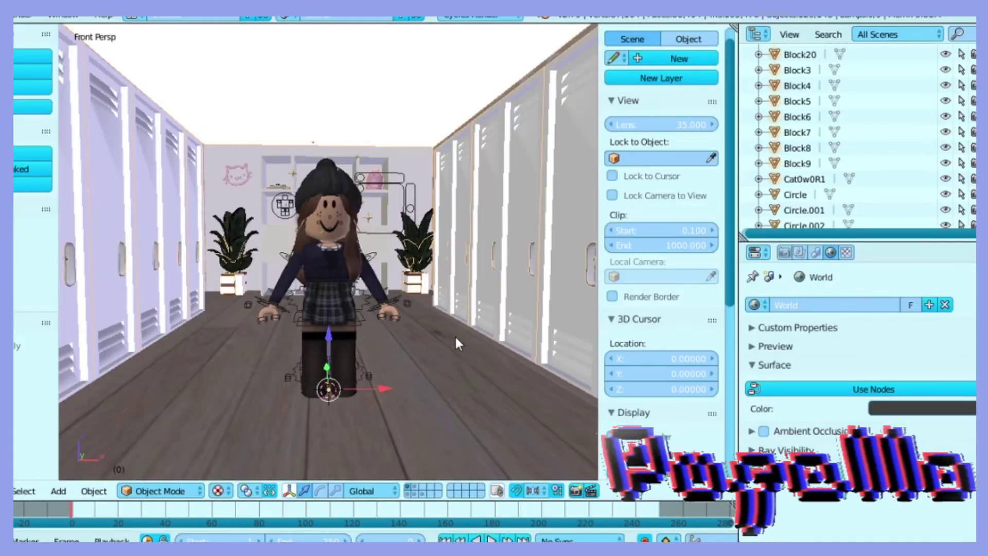
Step: In Pose Mode, rotate the left arm bones down across the chest
key("shift+f")
key("w")
key("ctrl+Tab")
right_click(244, 264)
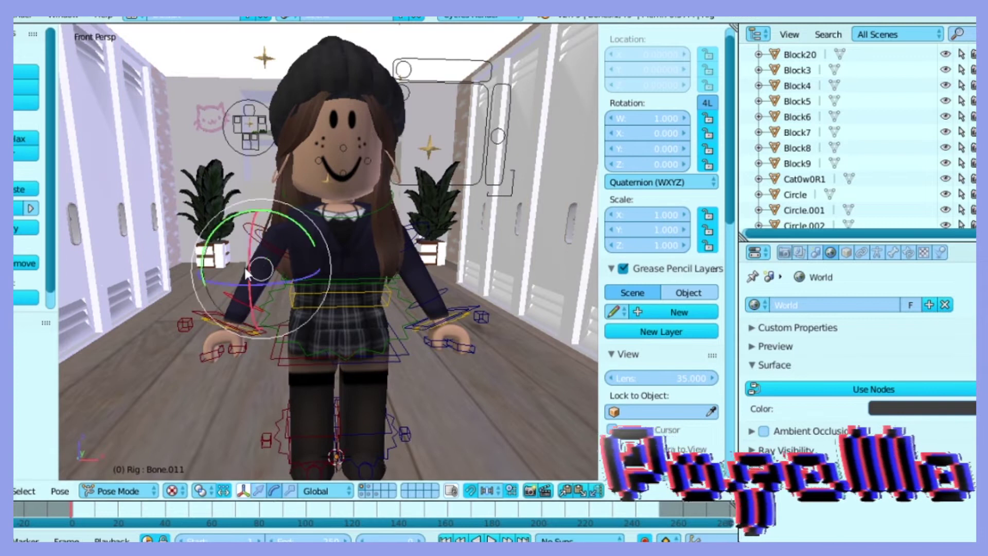
key("r")
left_click(260, 257)
right_click(313, 233)
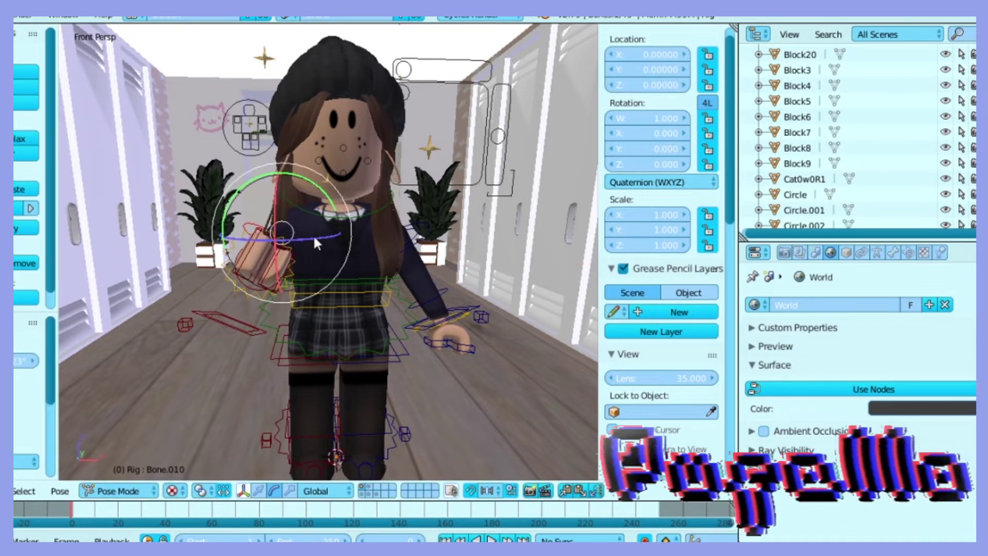
key("r")
left_click(342, 245)
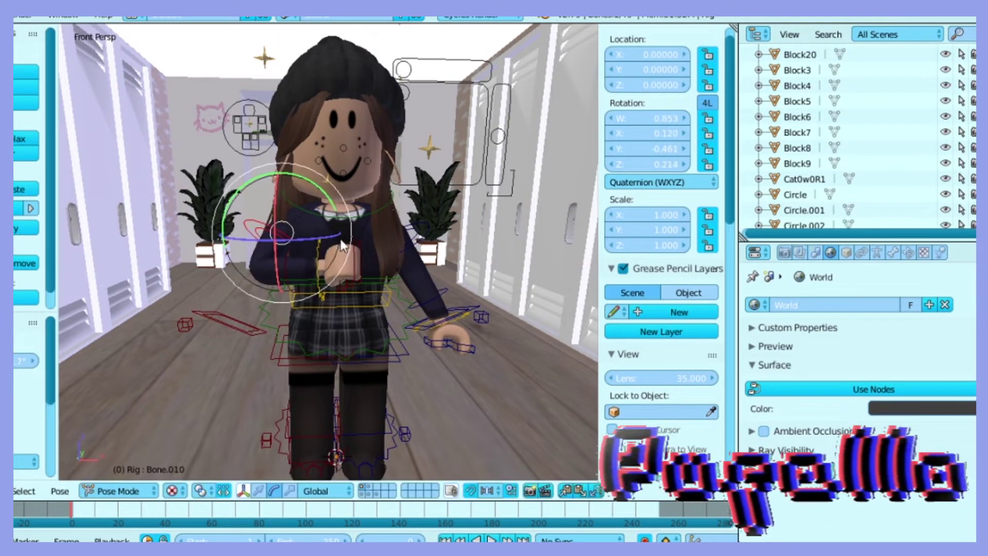
Step: Rotate the right arm and forearm inward toward the chest
right_click(430, 264)
key("r")
left_click(415, 239)
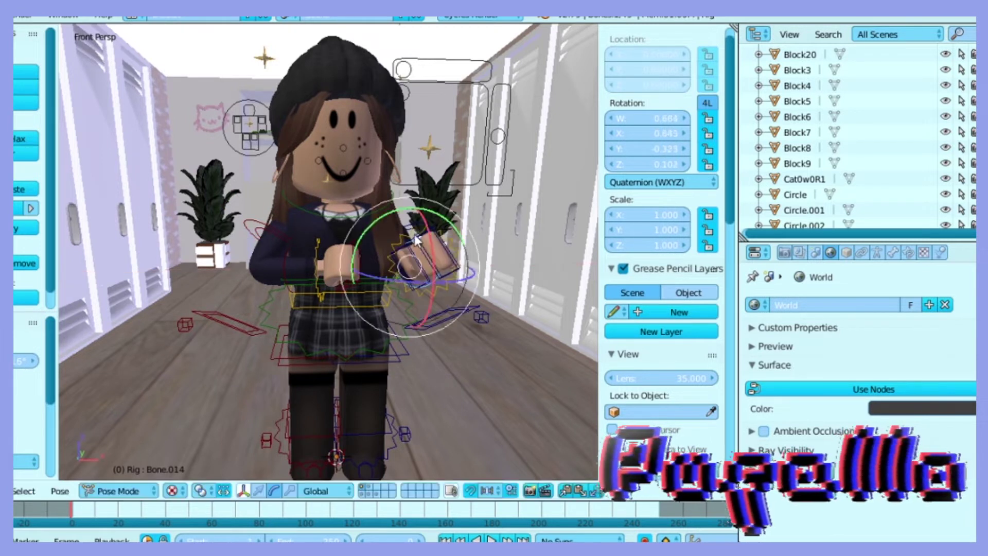
right_click(422, 239)
key("r")
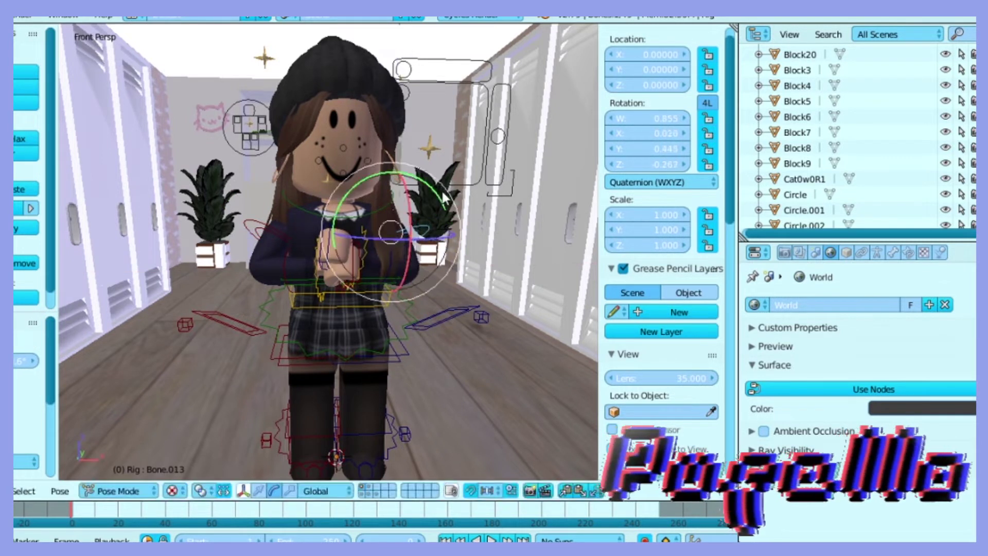
left_click(462, 217)
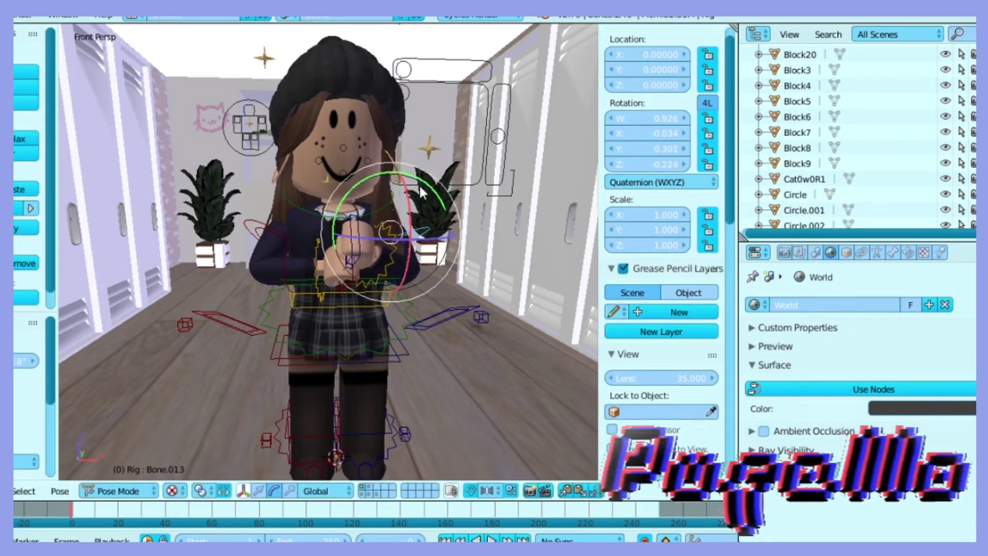
key("r")
left_click(358, 193)
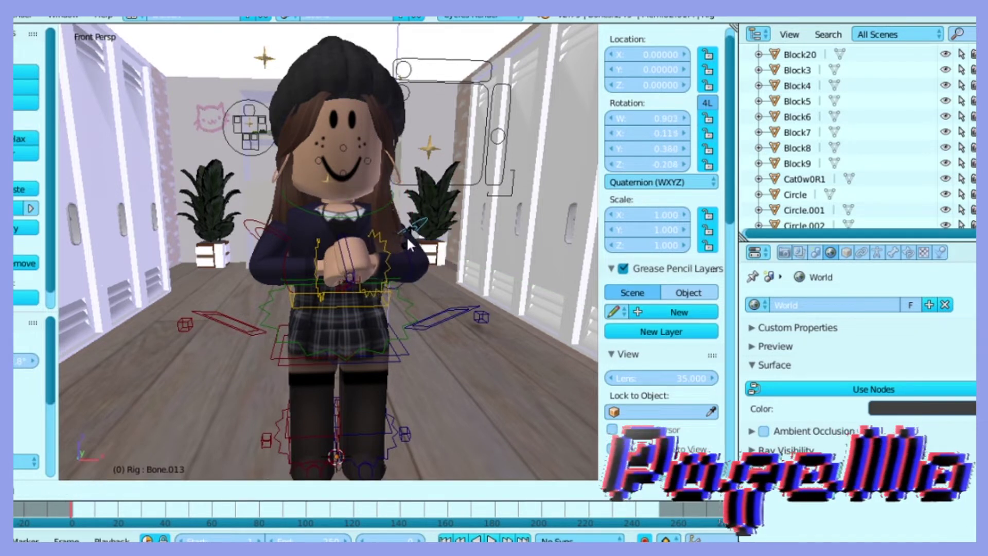
Step: Bend one leg slightly by rotating Bone.008 and Bone.005, then return to Object Mode
right_click(335, 456)
key("r")
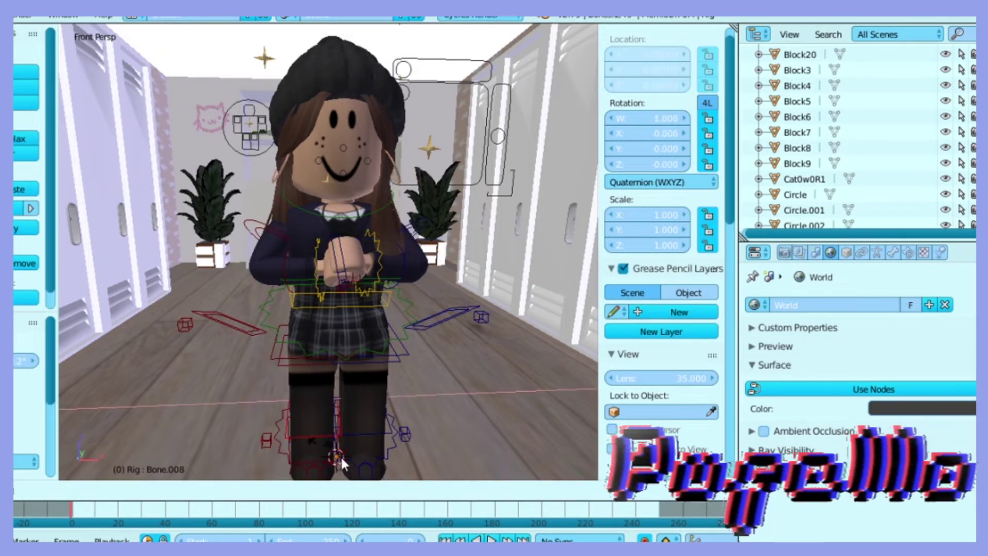
left_click(303, 440)
right_click(320, 360)
left_click_drag(375, 360, 379, 335)
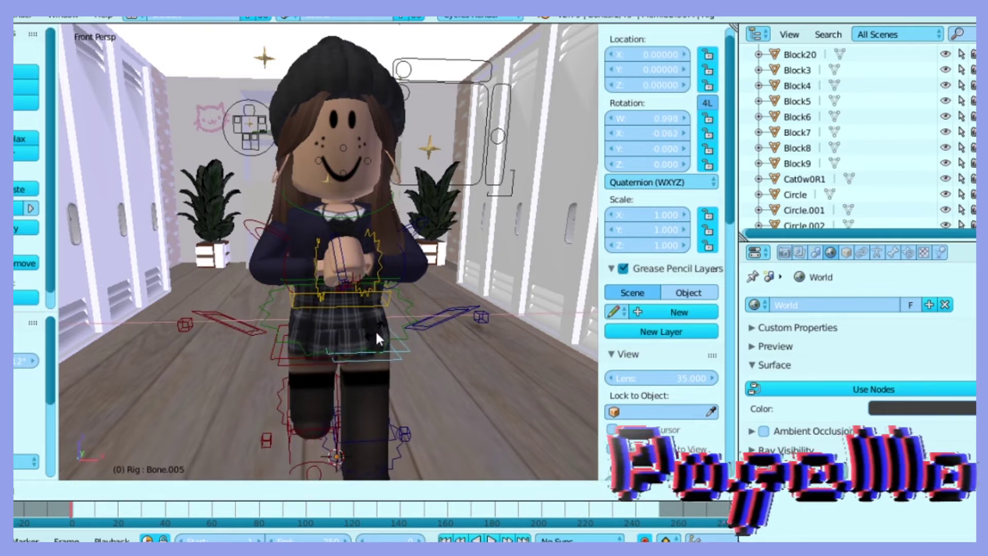
left_click(134, 488)
left_click(118, 448)
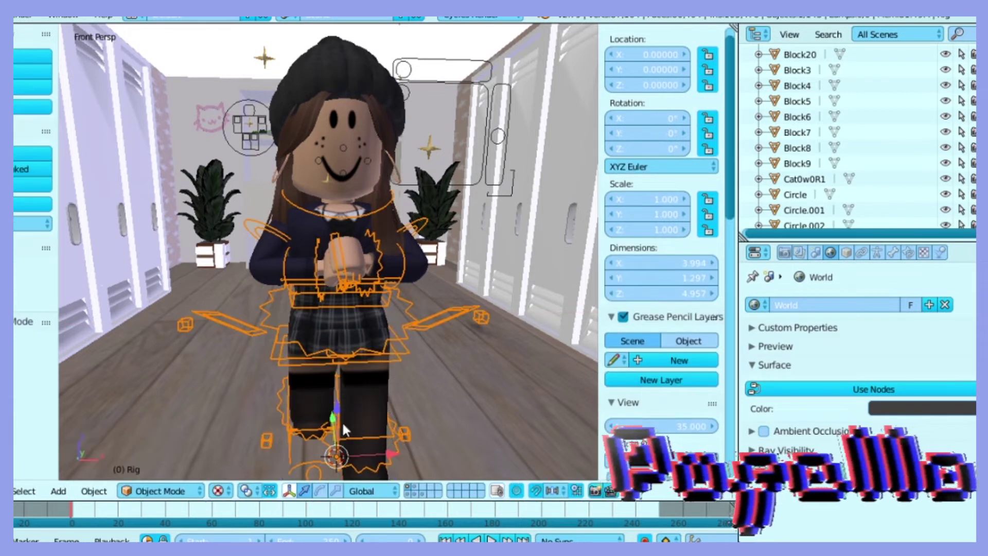
Step: Move the avatar back down the hallway and import the notebook model
right_click(341, 122, "shift")
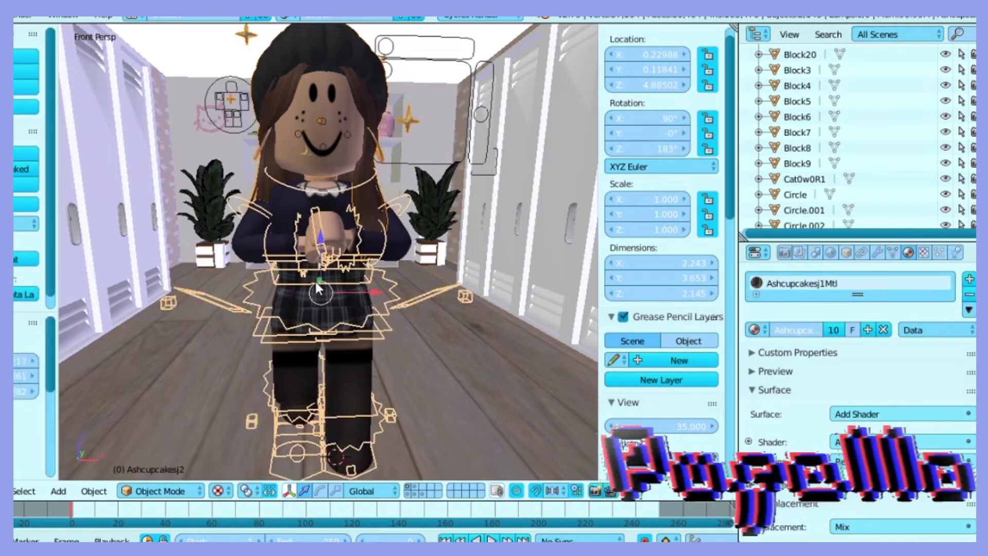
left_click_drag(317, 285, 282, 258)
left_click(15, 16)
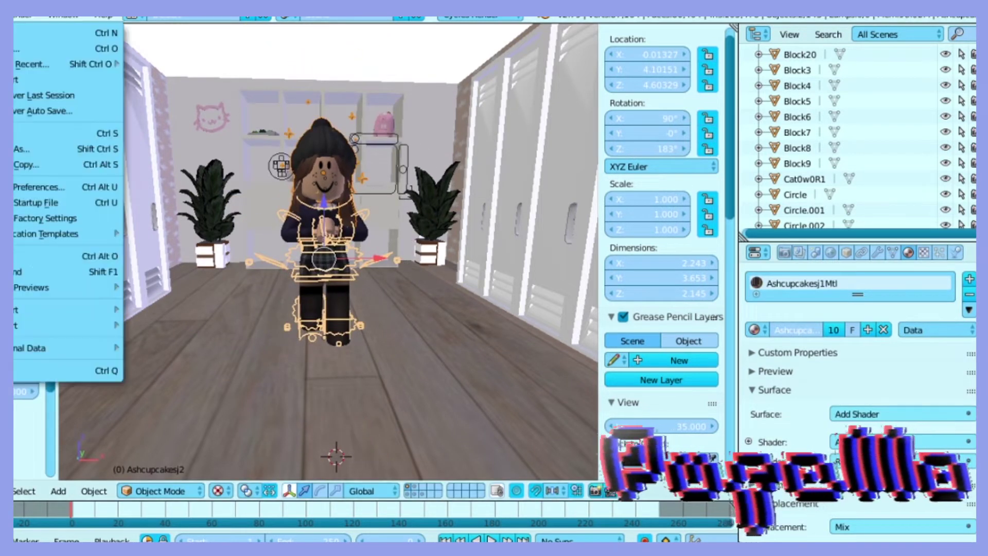
left_click(195, 399)
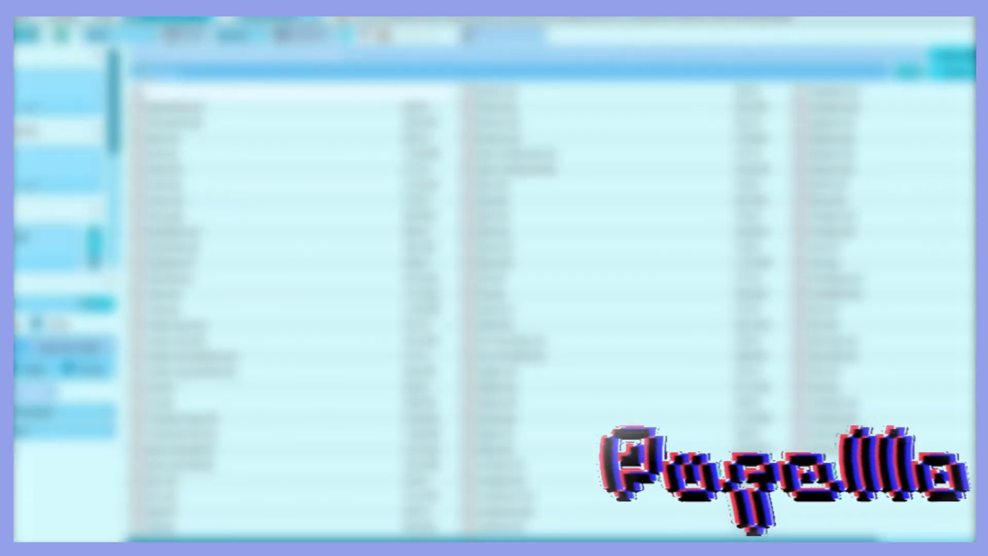
left_click(949, 57)
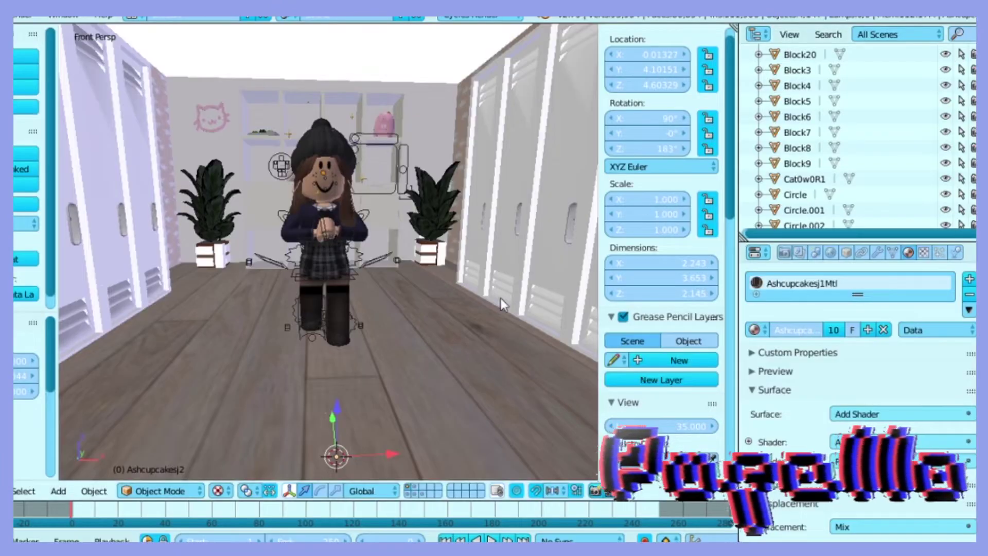
Step: Select the imported notebook and move it along the Y axis
right_click(384, 366)
right_click(277, 371)
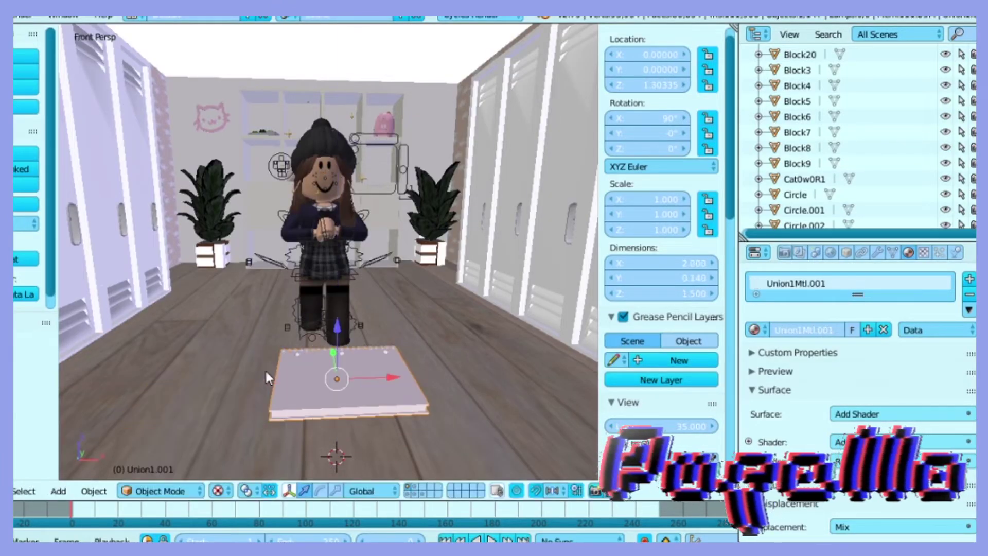
key("shift+f")
left_click(346, 252)
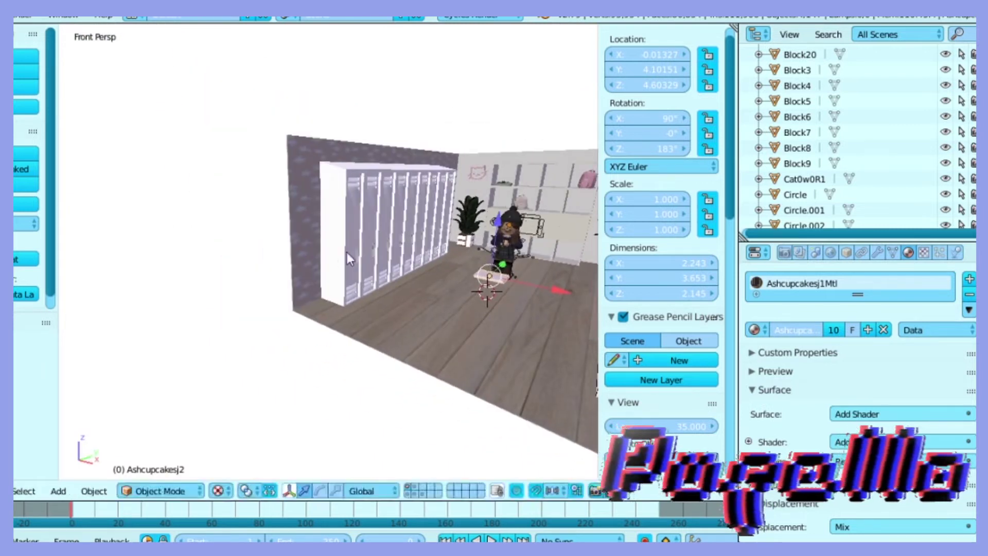
key("g")
key("y")
left_click(276, 366)
Step: Join the notebook pieces, set origin to geometry, and place it near the lockers
right_click(276, 368)
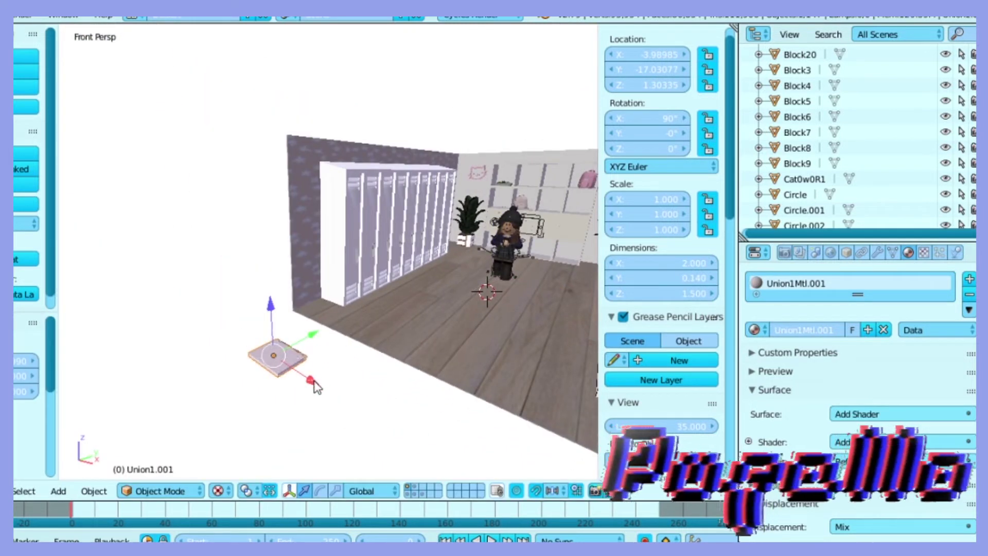
key("ctrl+j")
left_click(26, 257)
key("g")
left_click(452, 291)
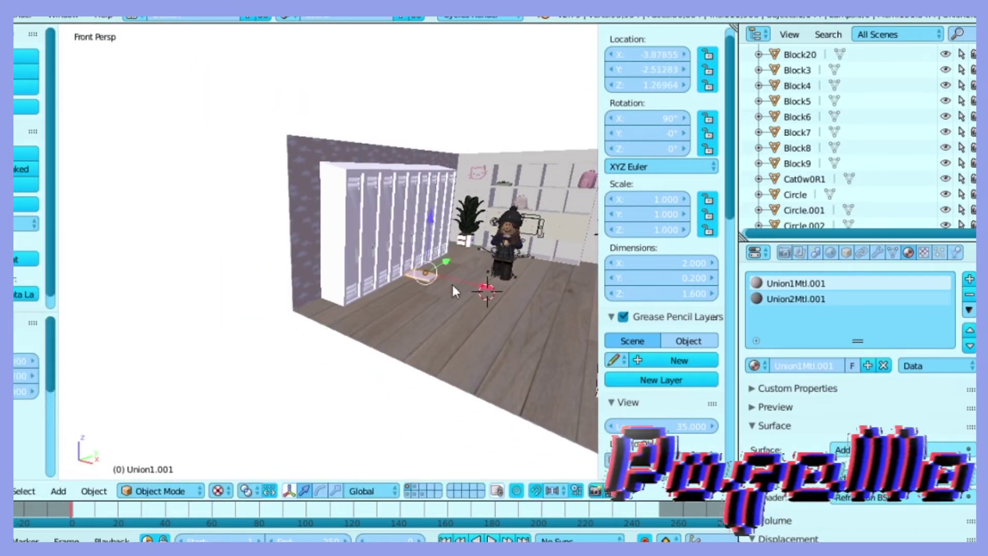
key("shift+f")
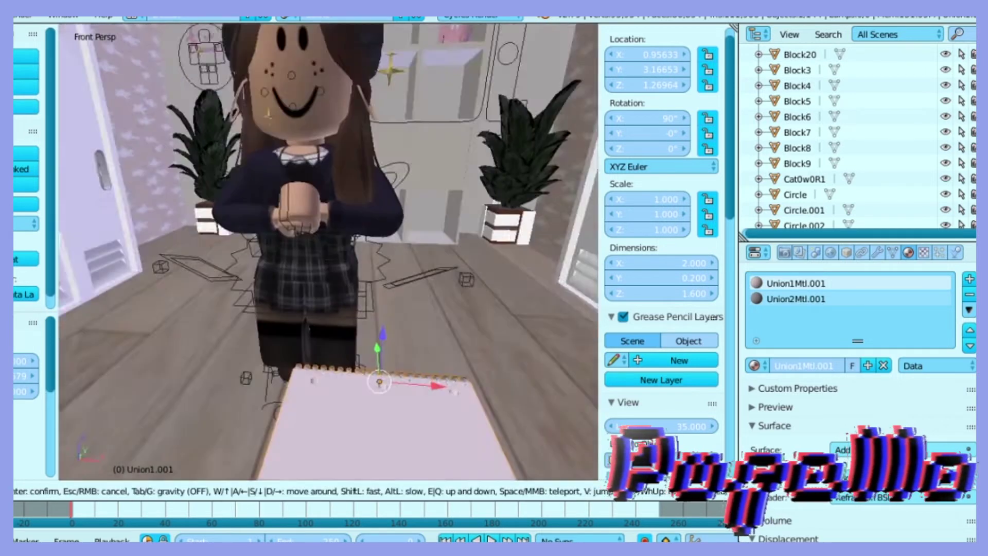
Step: Scale the notebook to 0.672 and rotate it upright
left_click(356, 261)
key("s")
left_click(507, 350)
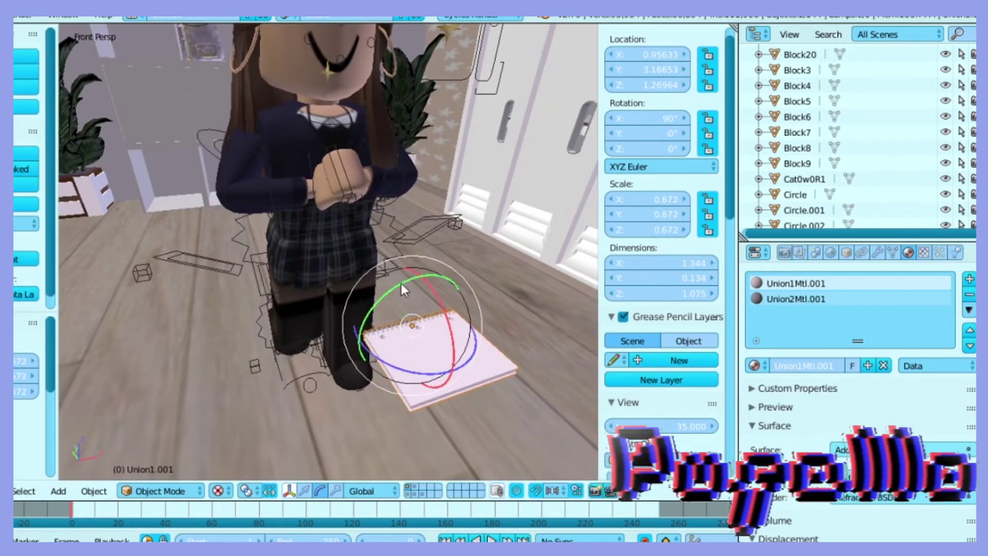
left_click_drag(400, 283, 343, 330)
left_click_drag(466, 357, 440, 300)
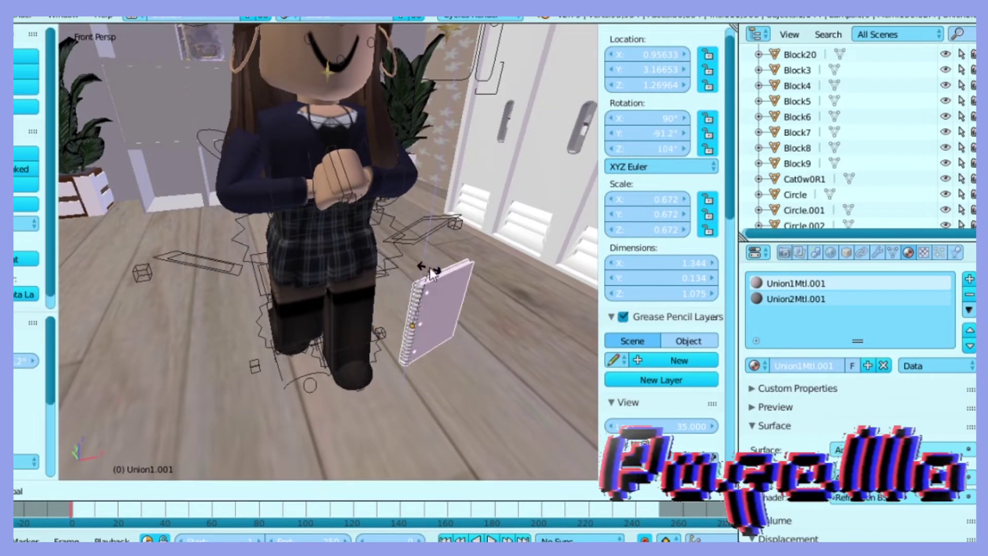
left_click(439, 300)
Step: Lift the notebook toward the hands, tilt it slightly, and scale it to 0.537
key("g")
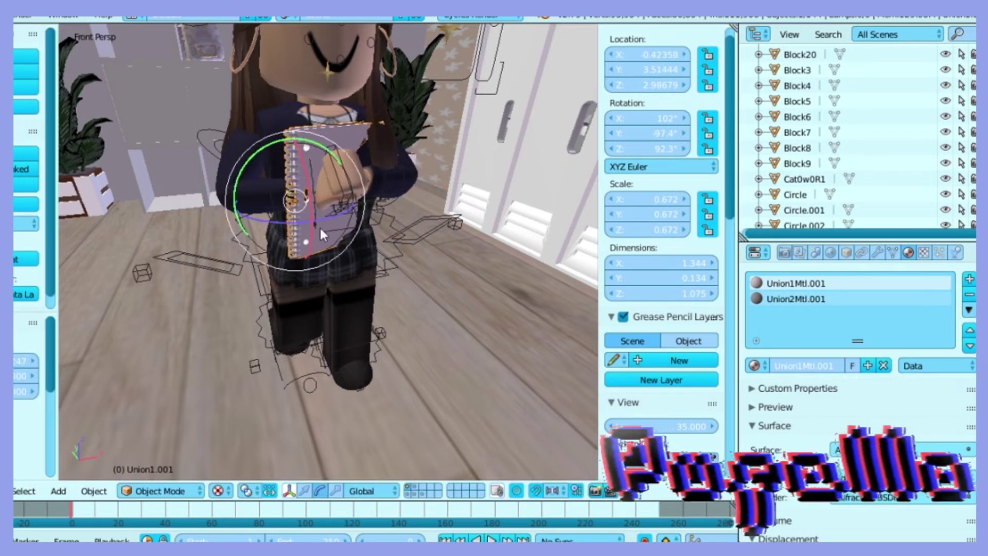
key("r")
left_click(514, 323)
key("s")
left_click(466, 305)
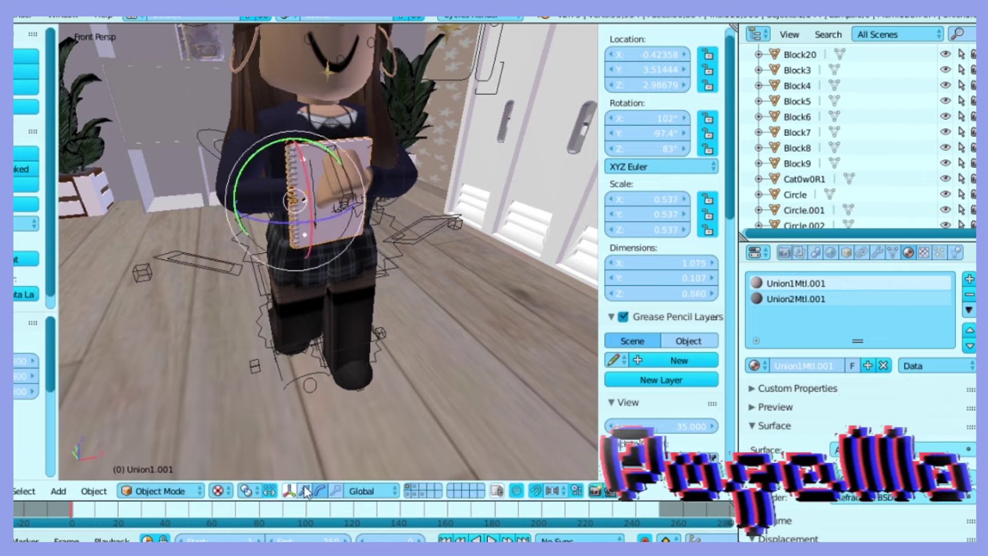
left_click(306, 491)
Step: Raise the notebook into the hands, then put the avatar's rig in Pose Mode
key("g")
left_click(239, 147)
right_click(239, 147)
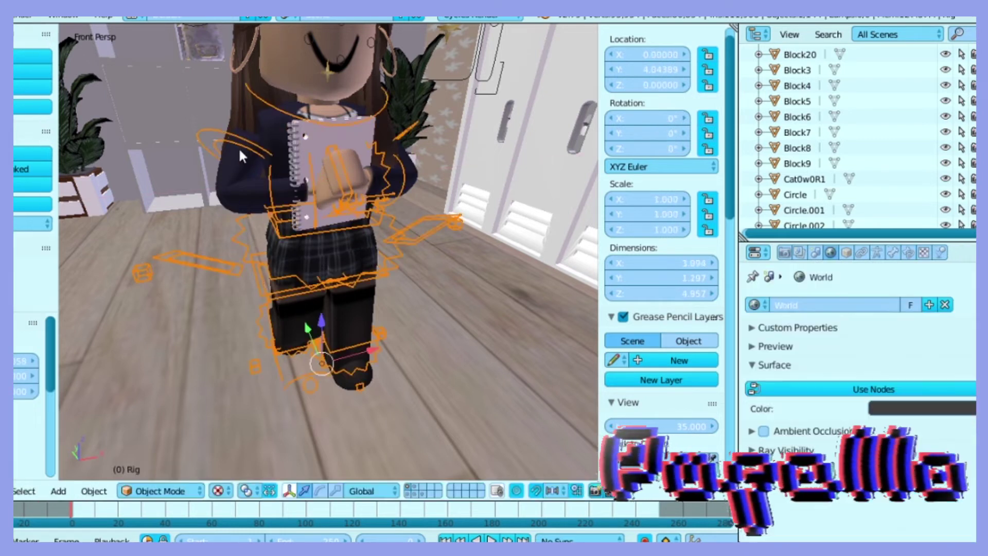
left_click(159, 491)
left_click(165, 435)
Step: Rotate forearm Bone.012 around the notebook and select arm bones Bone.011 and Bone.010
right_click(249, 143)
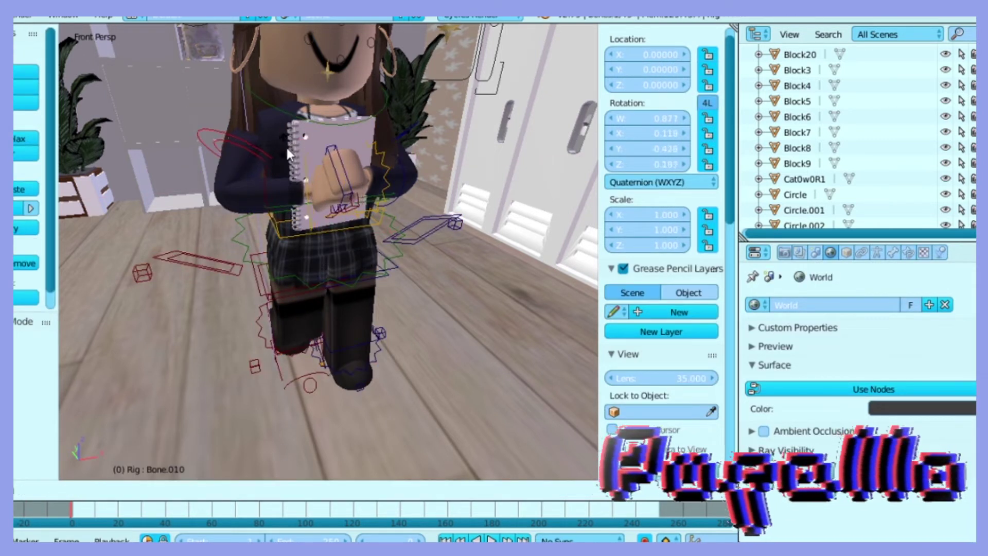
right_click(286, 147)
key("r")
left_click(336, 198)
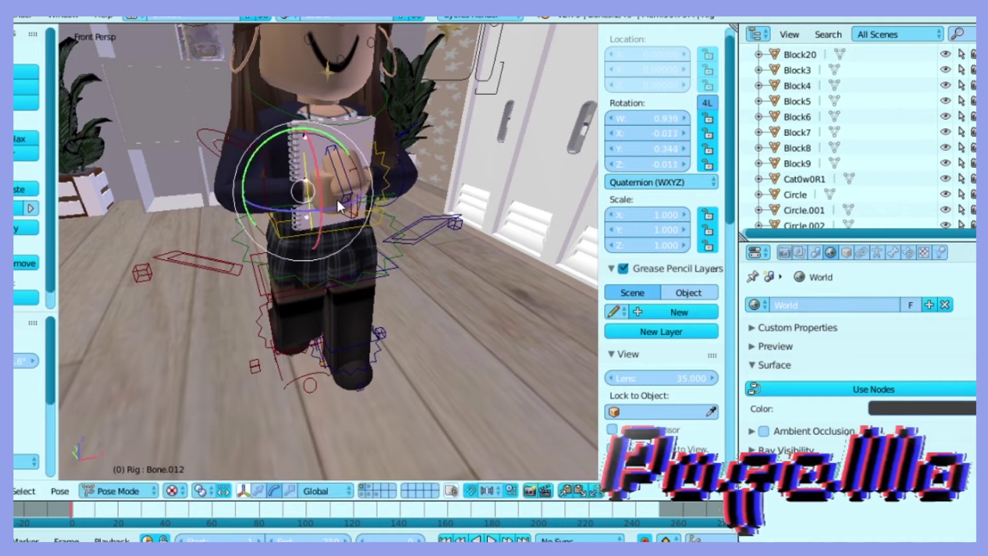
right_click(261, 203)
right_click(266, 148)
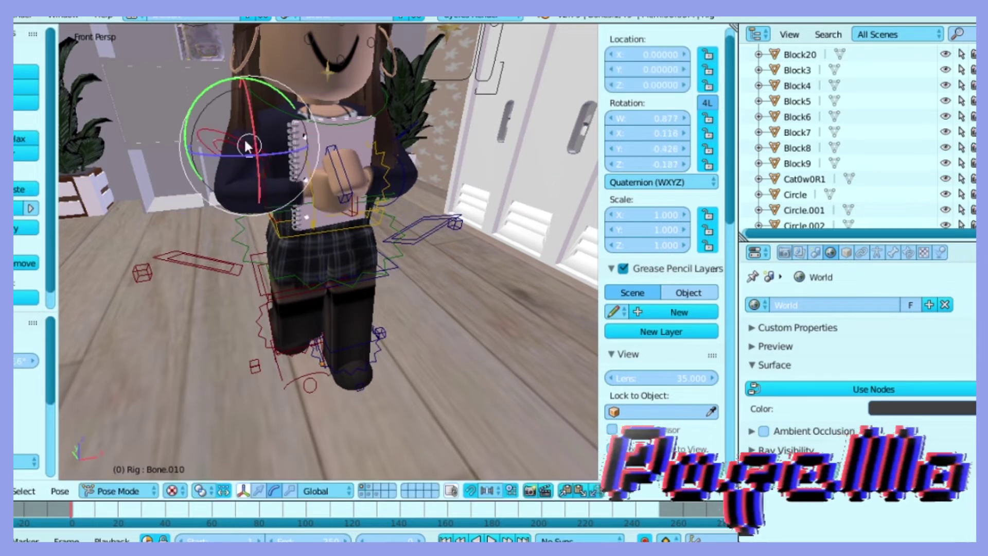
Step: Back in Object Mode, add a Sun lamp and raise it high above the hallway
left_click(125, 478)
left_click(58, 490)
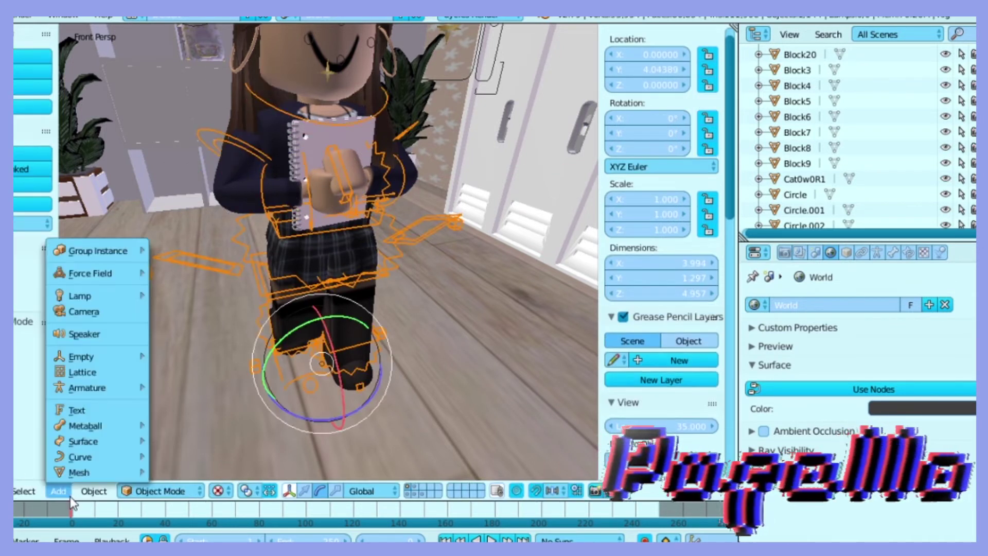
left_click(58, 491)
left_click(175, 308)
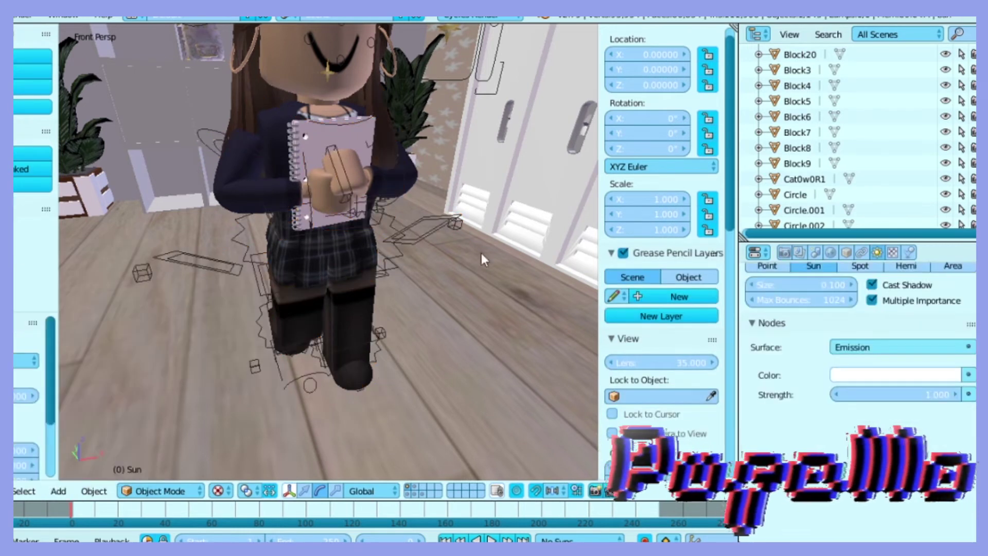
key("shift+f")
left_click(327, 464)
left_click_drag(338, 304, 357, 157)
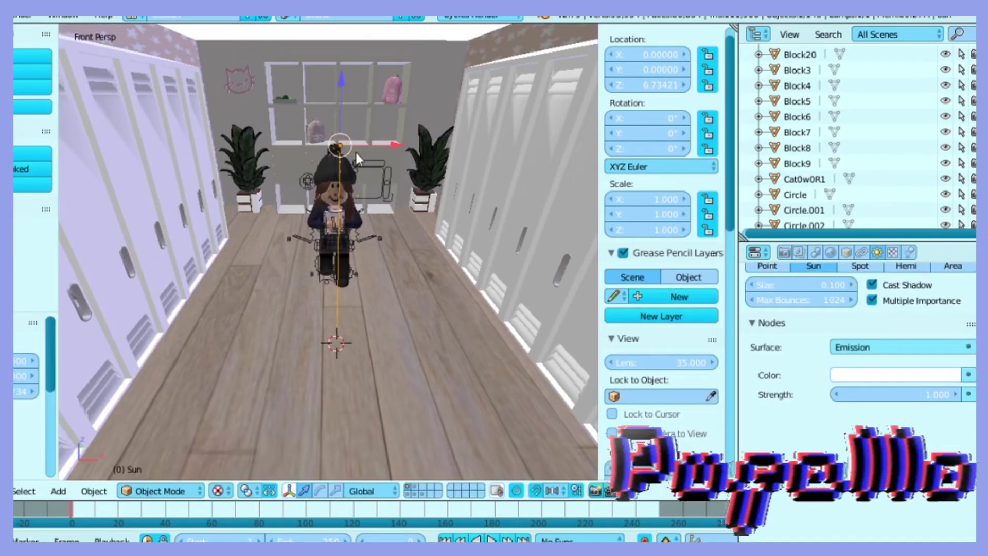
Step: Review the lamp colour, world and render layer settings
left_click(895, 375)
left_click(829, 252)
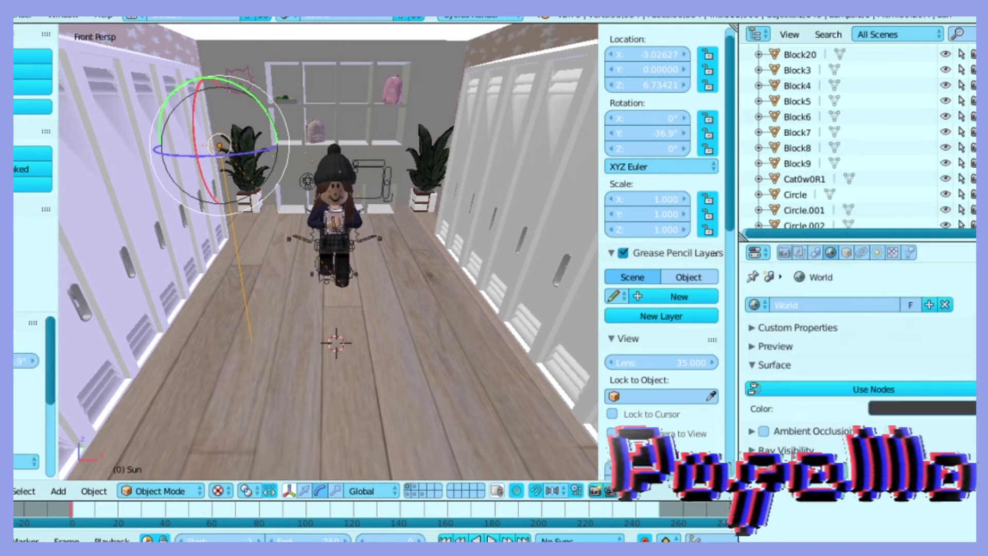
left_click(799, 252)
left_click(58, 490)
Step: Add a camera, fly it back down the locker corridor, and switch viewport shading to Rendered
left_click(94, 310)
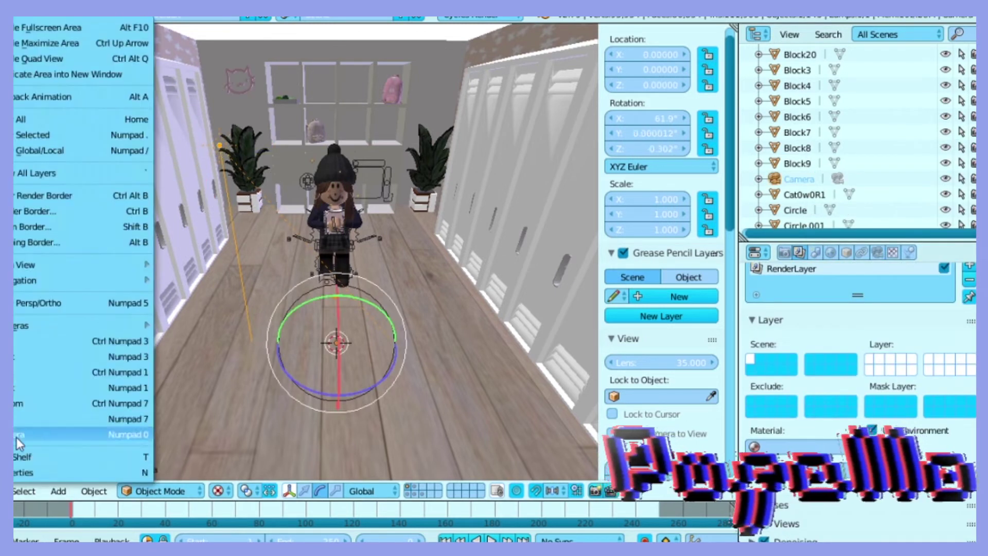
left_click(16, 437)
key("shift+f")
key("s")
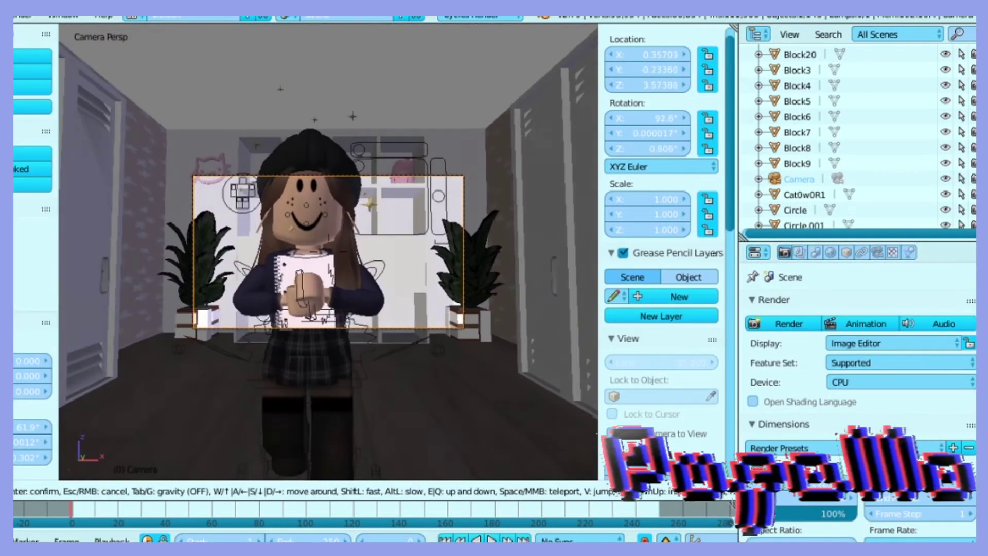
key("s")
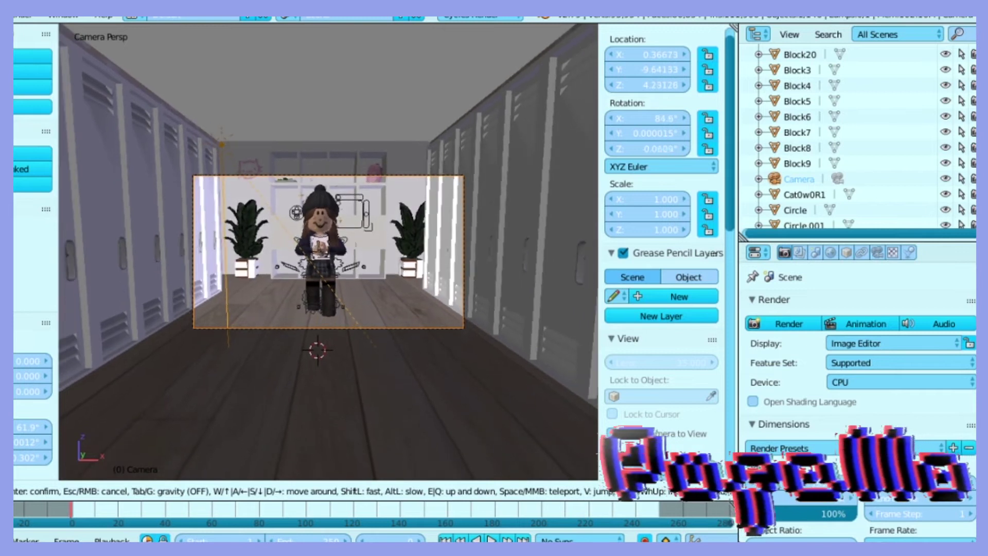
key("Return")
left_click(216, 490)
left_click(242, 387)
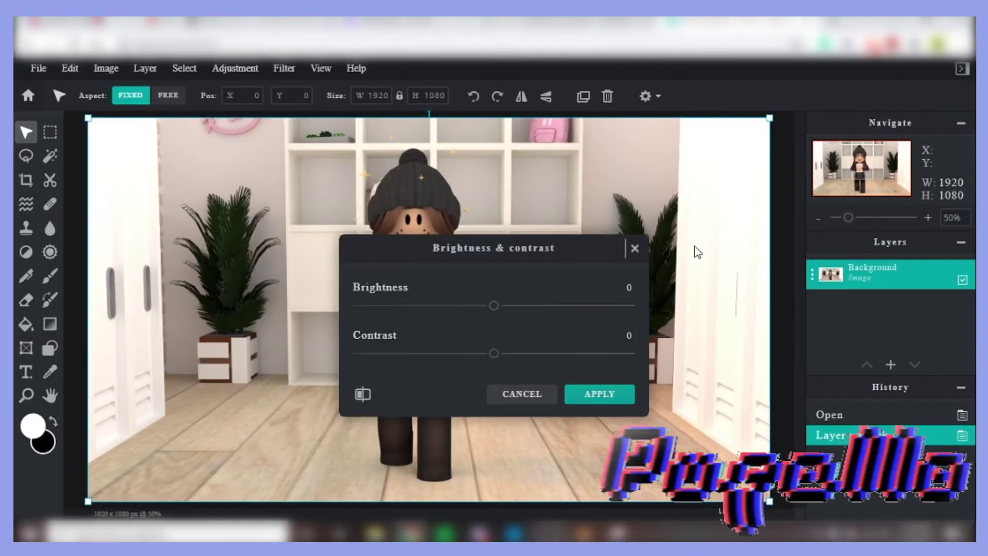
Step: Raise brightness to 17, lower contrast to -9, and warm the render with temperature 14, tint -13
left_click_drag(494, 305, 517, 305)
left_click_drag(494, 353, 481, 354)
left_click(600, 394)
left_click(235, 68)
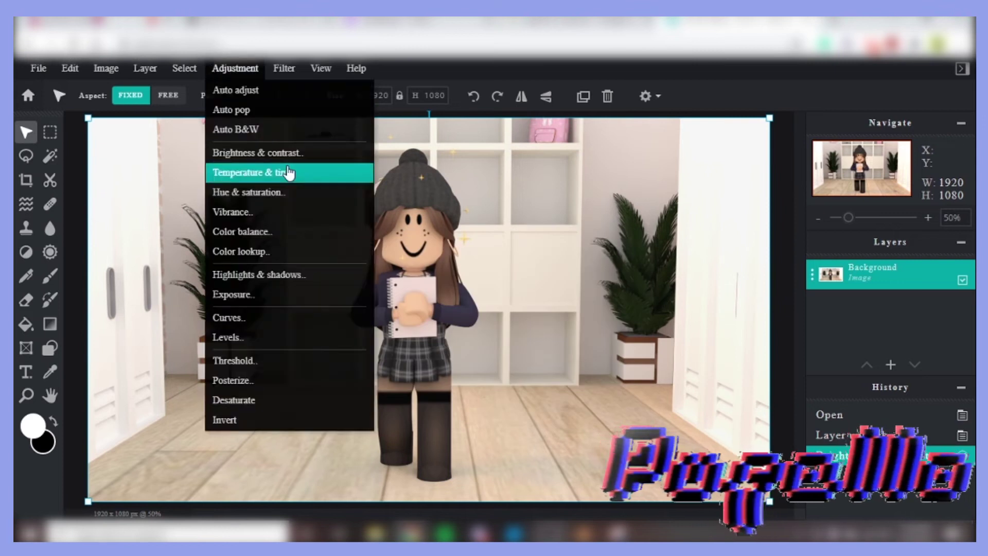
left_click(288, 168)
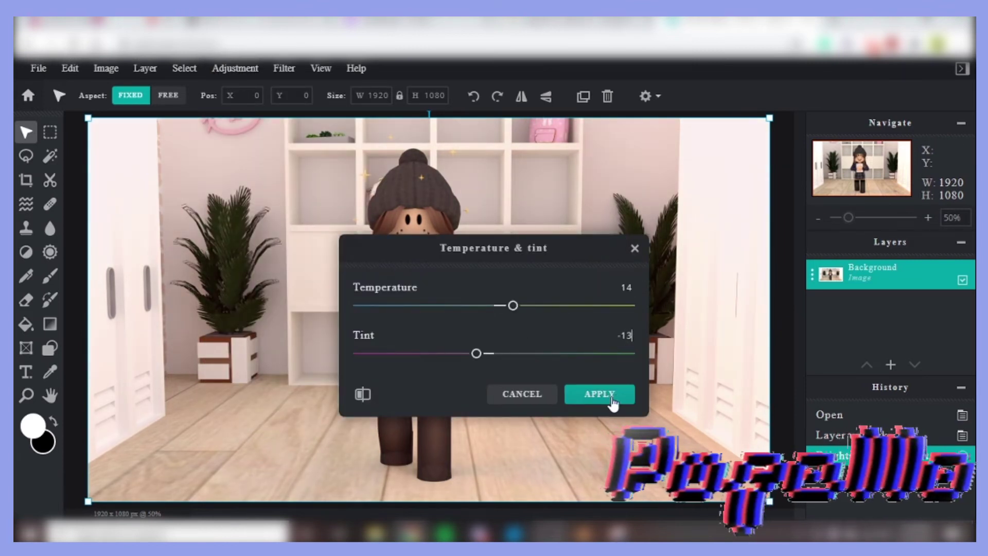
left_click(611, 400)
Step: Apply a hue and saturation tweak and a vibrance boost to the render
left_click(235, 68)
left_click(288, 152)
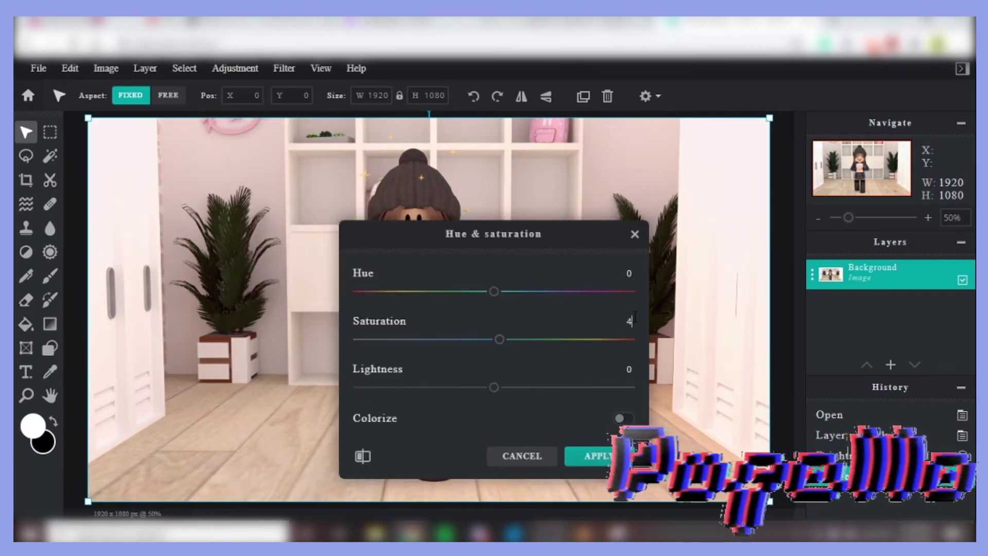
left_click(592, 455)
left_click(235, 68)
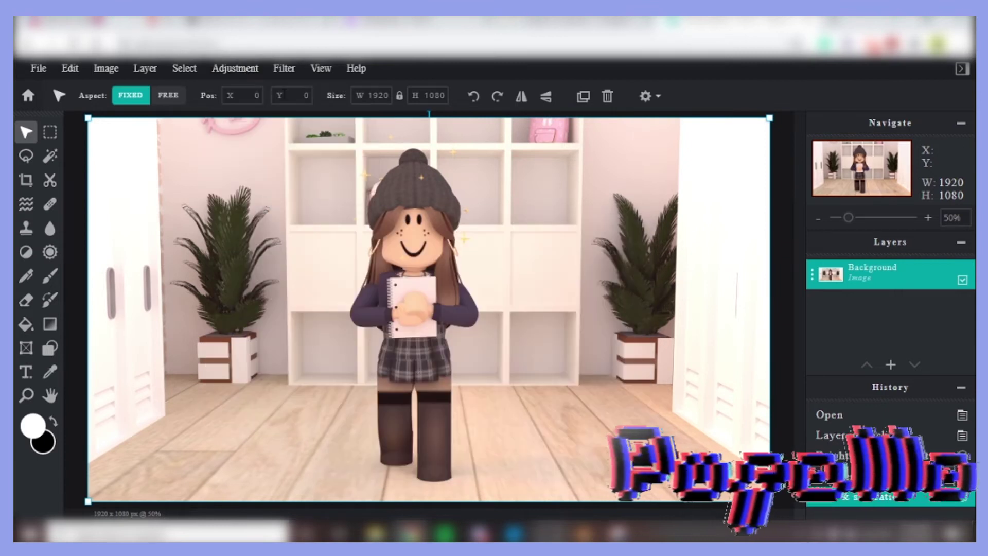
left_click(235, 67)
left_click(288, 211)
left_click_drag(493, 312, 524, 310)
left_click(598, 352)
Step: Enter highlights 43 and shadows -46 in the Highlights & shadows adjustment
left_click(235, 68)
left_click(257, 274)
left_click_drag(494, 355, 462, 355)
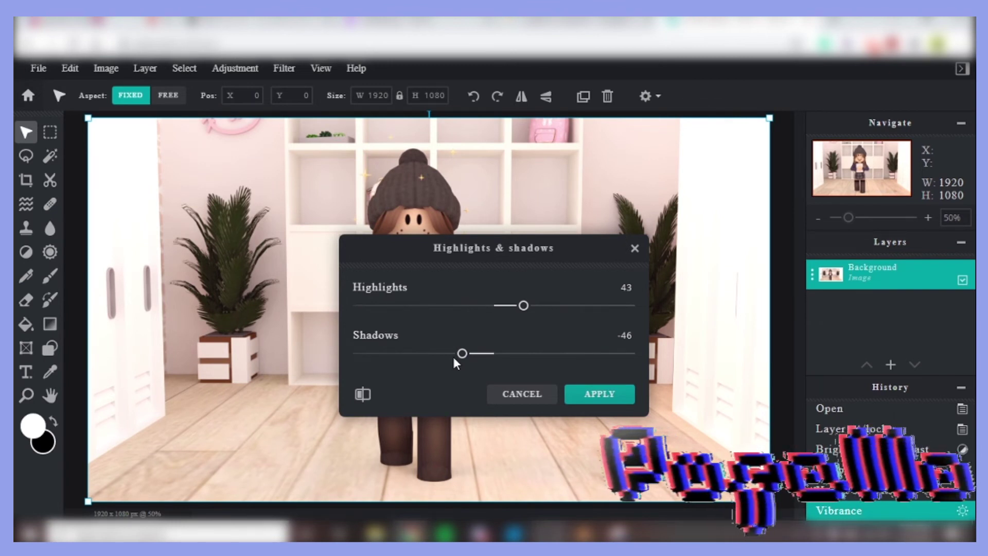
Step: Apply the highlights 43 and shadows -46 adjustment to the render
left_click(599, 393)
left_click(236, 68)
left_click(257, 269)
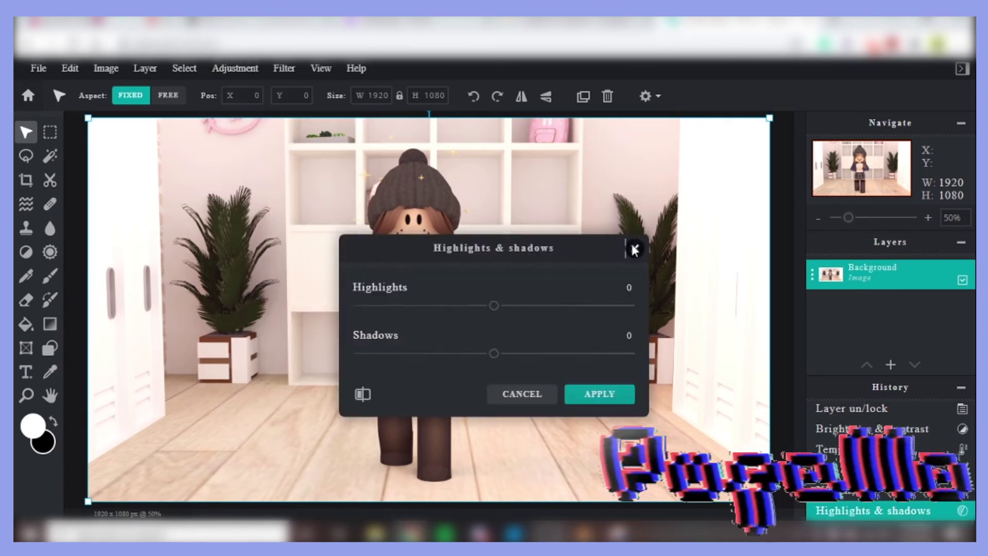
left_click(634, 249)
Step: Raise the render's exposure to 17
left_click(235, 68)
left_click(260, 289)
left_click_drag(494, 311, 520, 313)
left_click(599, 352)
Step: Darken the tones by pulling the upper Curves point down
left_click(235, 68)
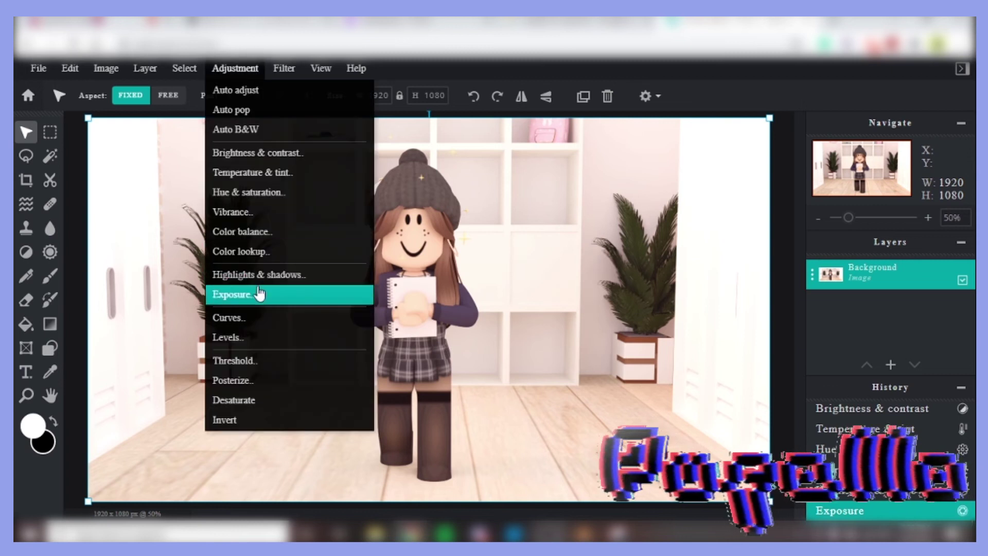
left_click(260, 294)
left_click(522, 351)
left_click(235, 68)
left_click(294, 316)
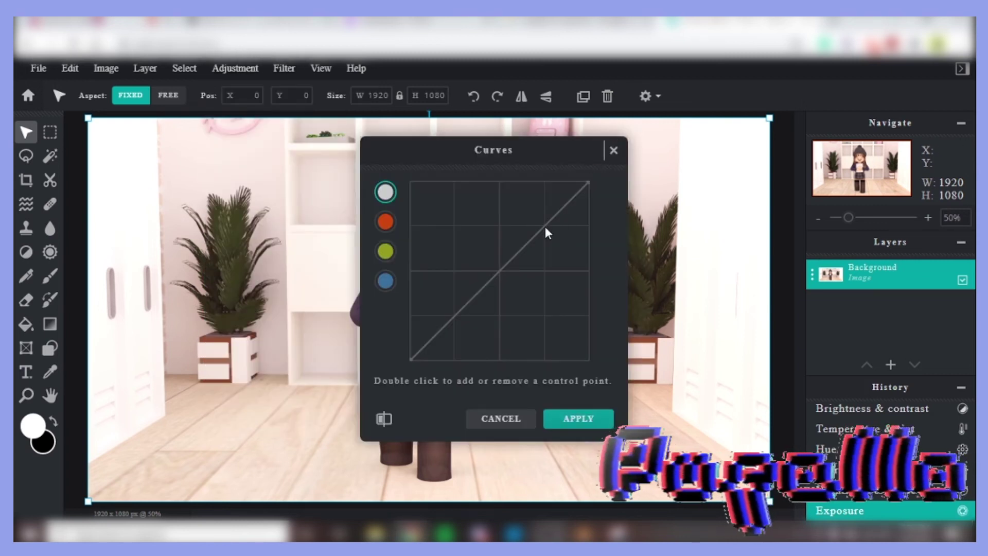
left_click_drag(544, 225, 549, 236)
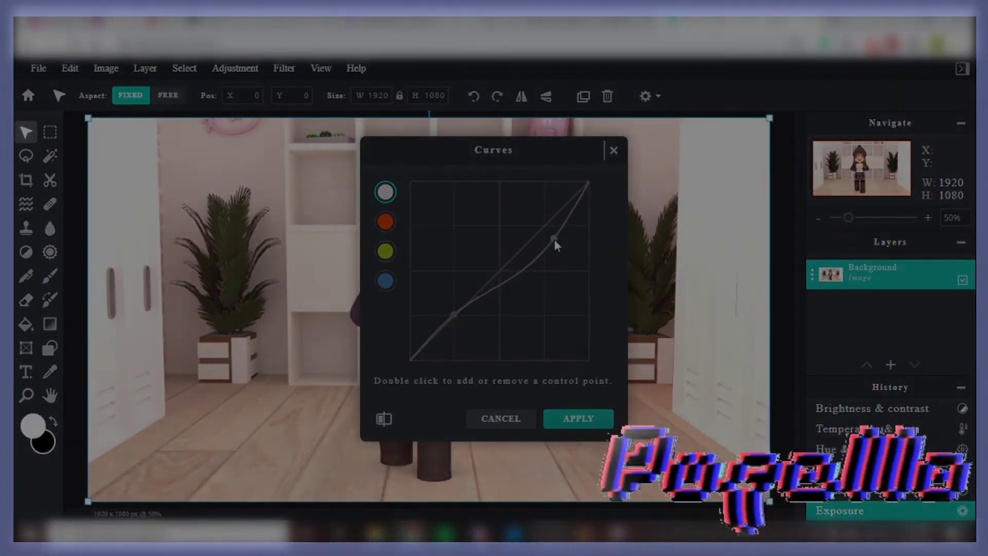